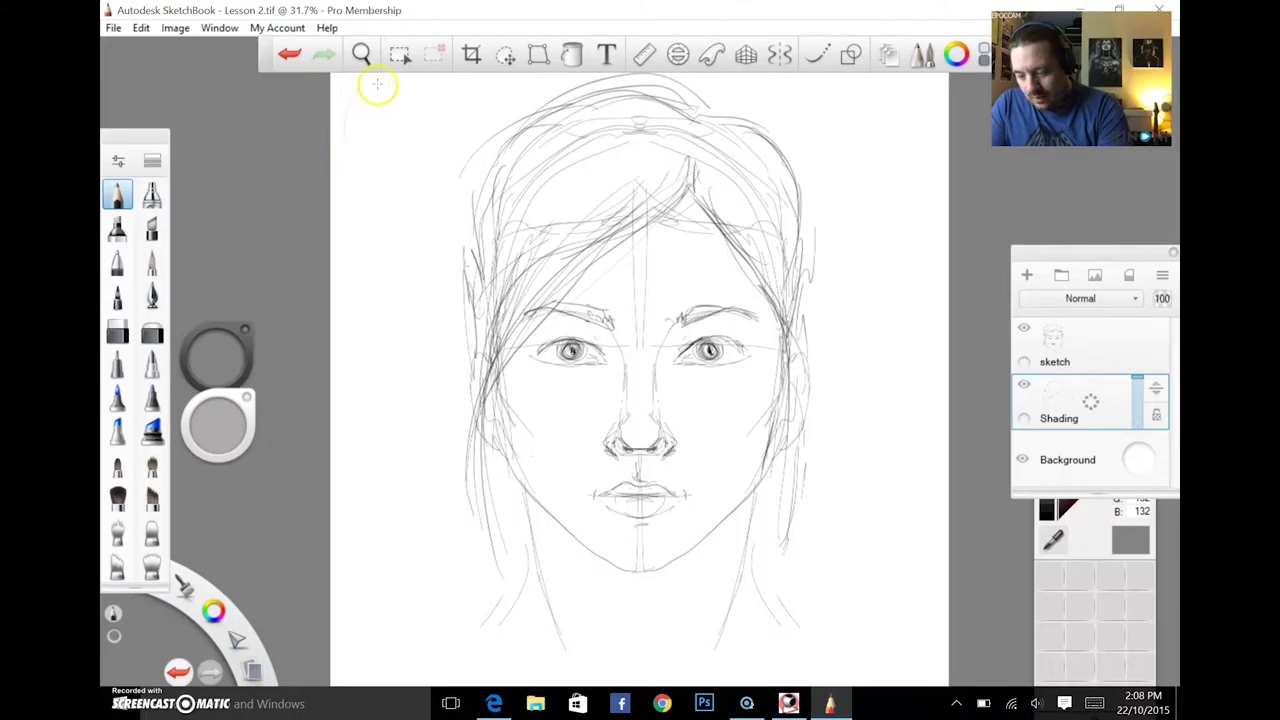
# Step: Draw a small light-source oval in the top-left corner with rays toward the face and hair
pyautogui.moveTo(361, 91); pyautogui.dragTo(320, 123)
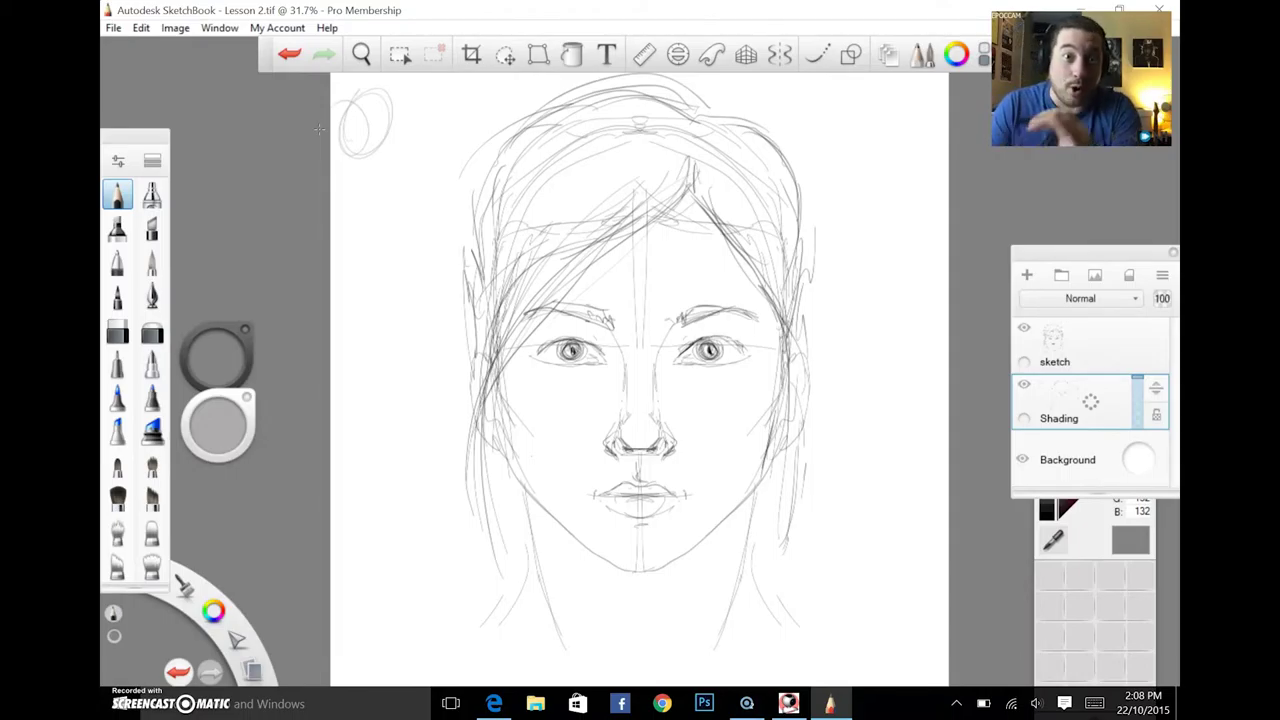
pyautogui.moveTo(363, 120); pyautogui.dragTo(460, 190)
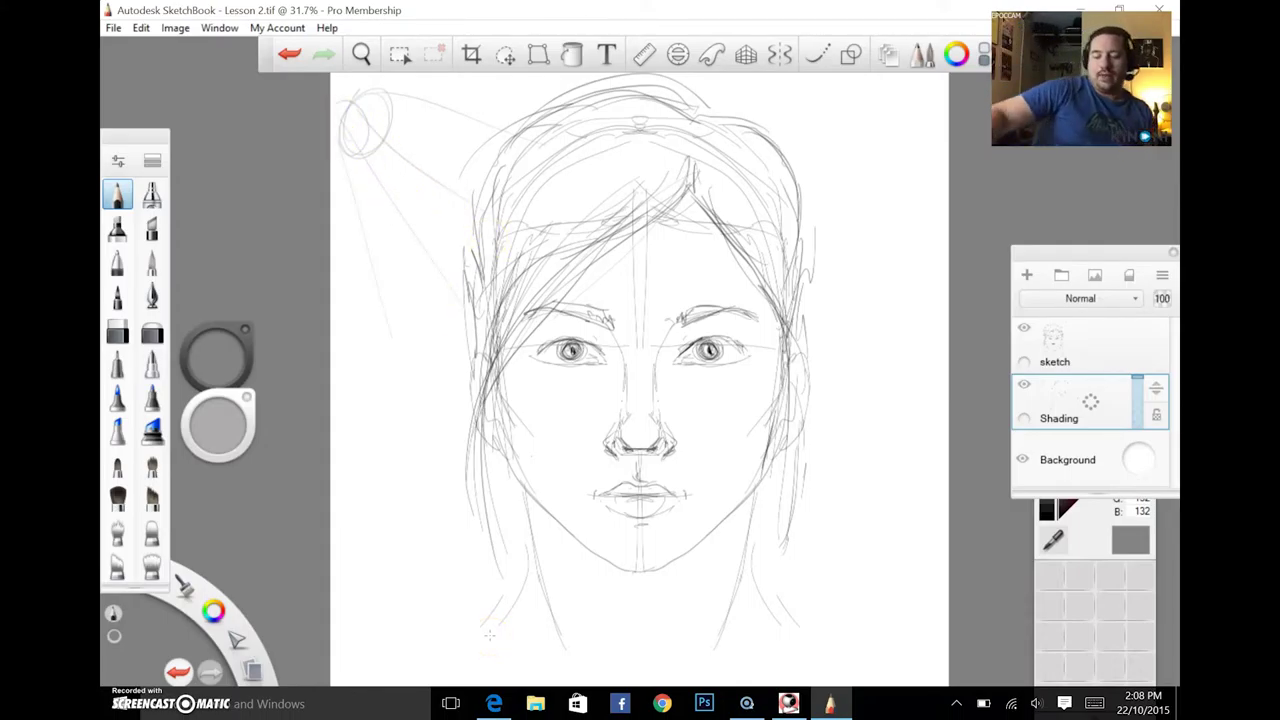
pyautogui.moveTo(560, 160)
pyautogui.mouseDown()
pyautogui.moveTo(553, 106)
pyautogui.moveTo(573, 174)
pyautogui.mouseUp()
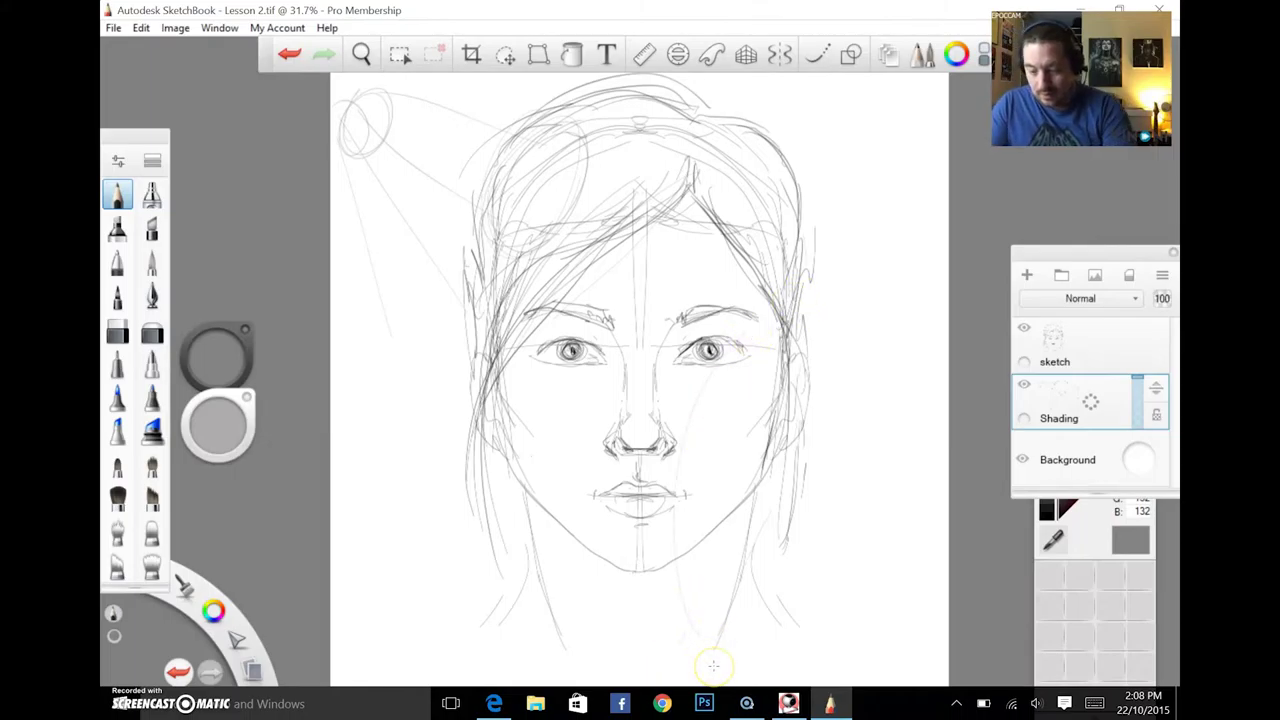
# Step: Undo the three stray strokes near the right eye and chin
pyautogui.click(288, 56)
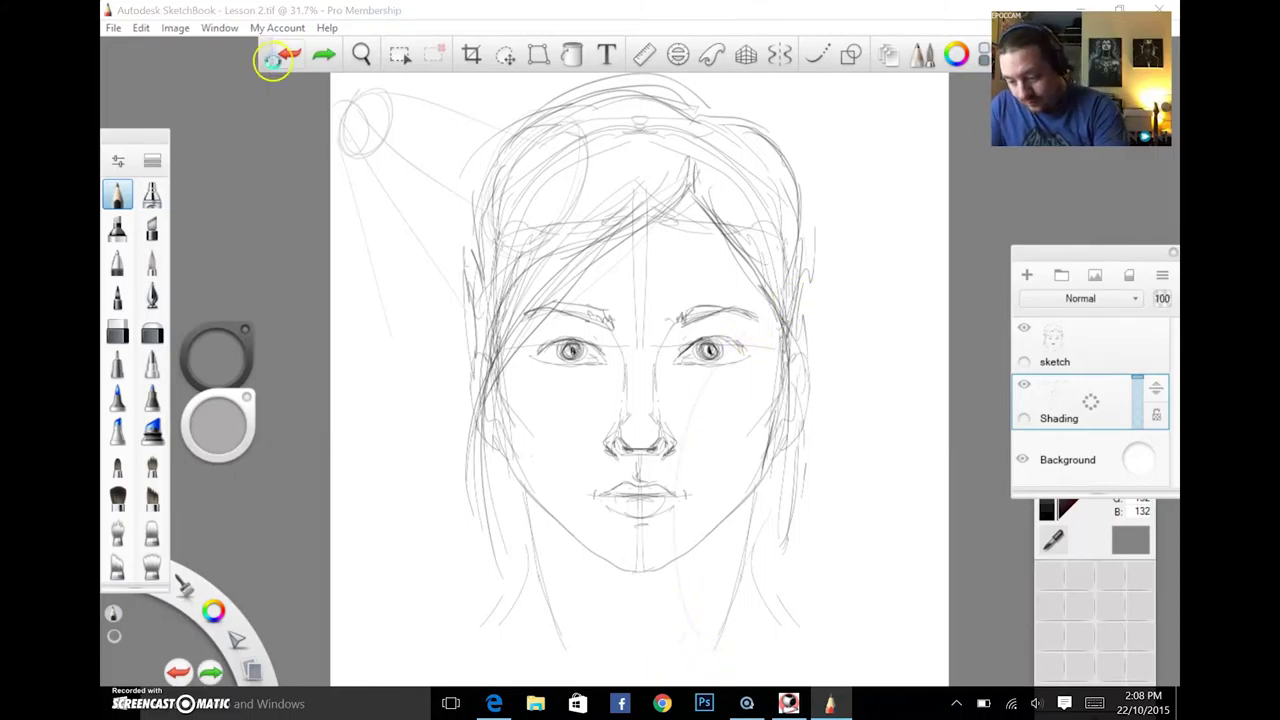
pyautogui.click(289, 55)
pyautogui.click(290, 56)
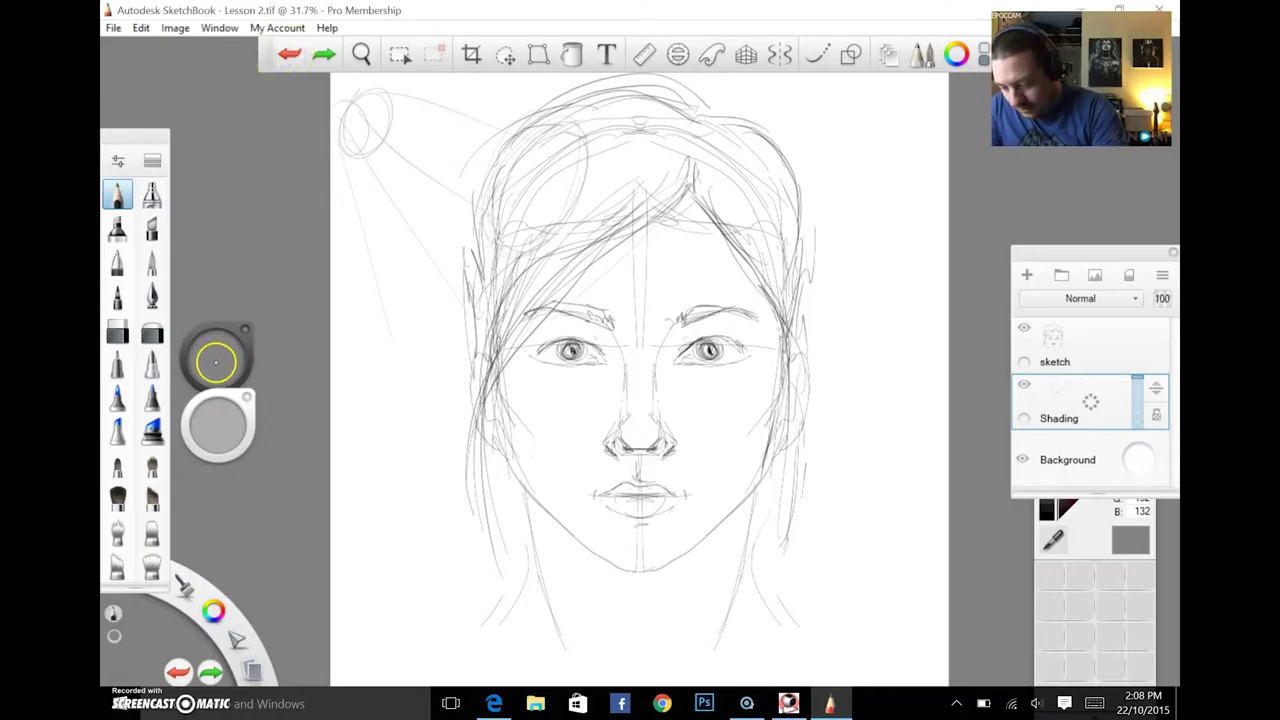
# Step: Airbrush soft grey shadow over the left cheek with the soft airbrush enlarged to about 125
pyautogui.click(152, 193)
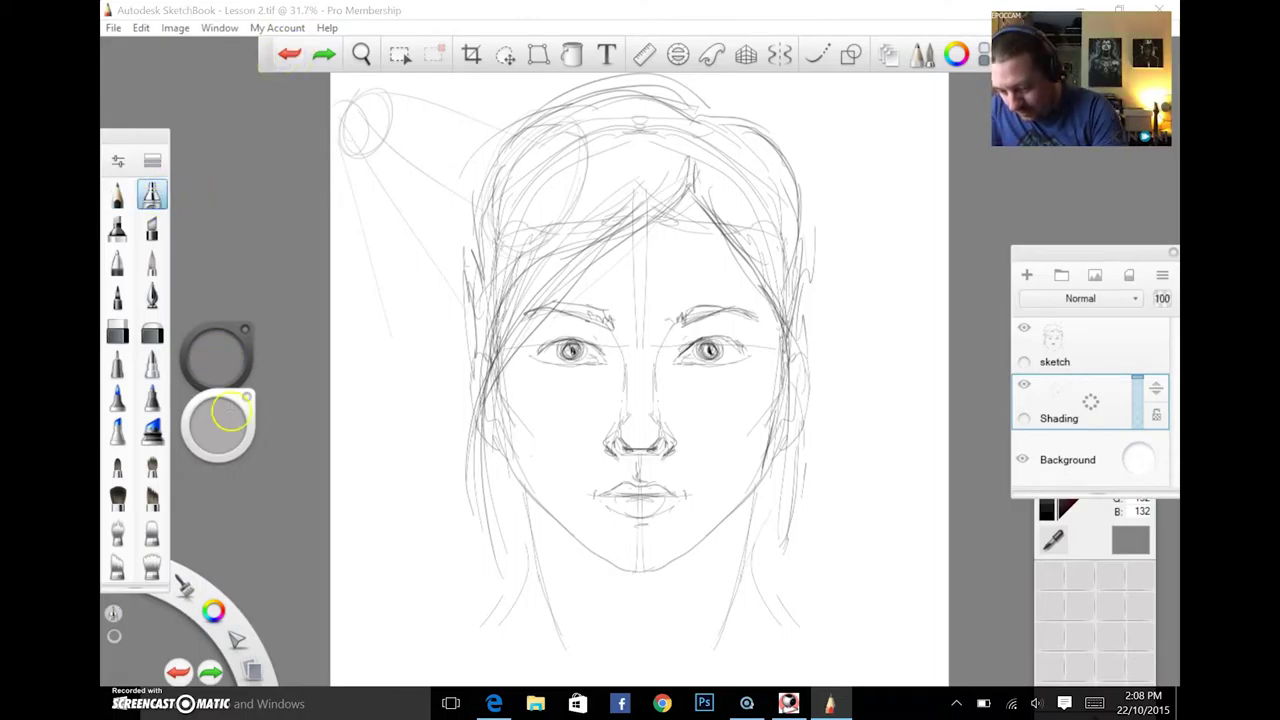
pyautogui.moveTo(223, 423)
pyautogui.mouseDown()
pyautogui.moveTo(230, 414)
pyautogui.moveTo(226, 424)
pyautogui.mouseUp()
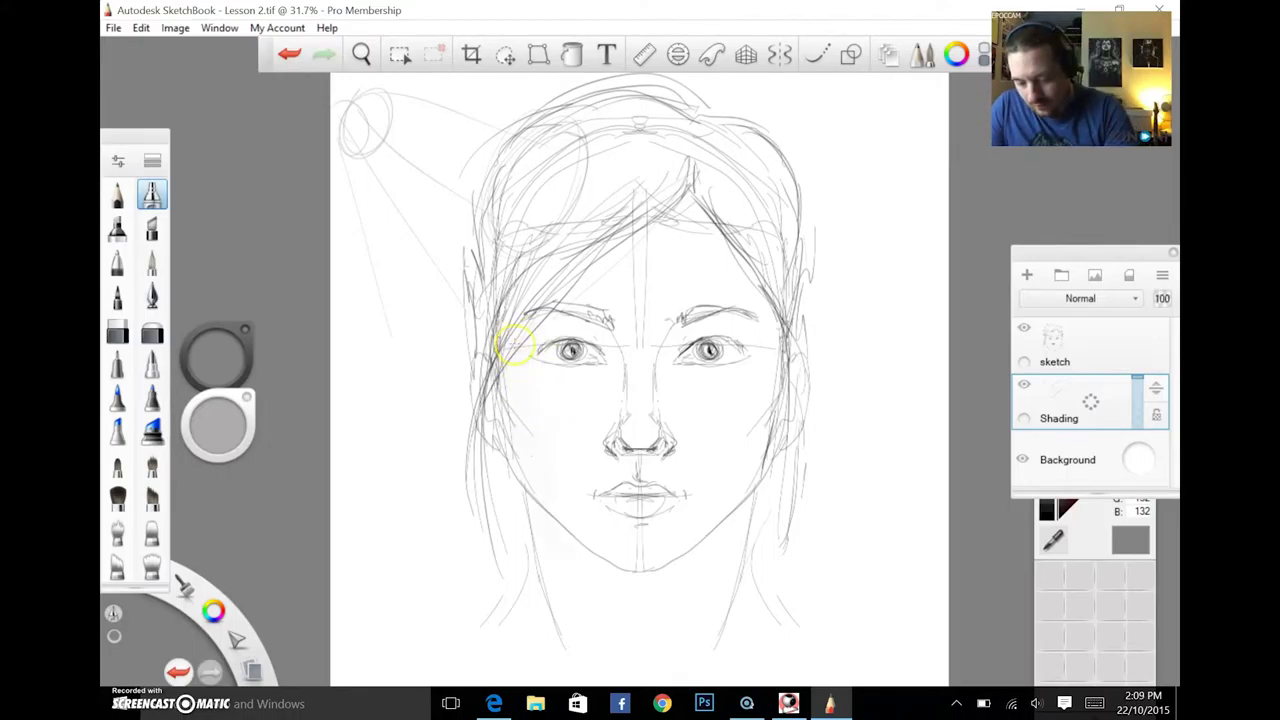
pyautogui.moveTo(514, 349)
pyautogui.mouseDown()
pyautogui.moveTo(585, 500)
pyautogui.moveTo(640, 380)
pyautogui.moveTo(665, 450)
pyautogui.moveTo(705, 420)
pyautogui.moveTo(760, 430)
pyautogui.moveTo(730, 600)
pyautogui.moveTo(740, 640)
pyautogui.moveTo(665, 590)
pyautogui.moveTo(625, 580)
pyautogui.moveTo(595, 600)
pyautogui.moveTo(550, 560)
pyautogui.moveTo(500, 630)
pyautogui.moveTo(595, 640)
pyautogui.moveTo(575, 280)
pyautogui.moveTo(660, 250)
pyautogui.moveTo(700, 320)
pyautogui.moveTo(740, 320)
pyautogui.moveTo(770, 390)
pyautogui.moveTo(730, 520)
pyautogui.moveTo(700, 420)
pyautogui.moveTo(620, 440)
pyautogui.moveTo(510, 400)
pyautogui.moveTo(590, 280)
pyautogui.moveTo(615, 350)
pyautogui.moveTo(665, 250)
pyautogui.moveTo(640, 430)
pyautogui.moveTo(670, 380)
pyautogui.moveTo(665, 450)
pyautogui.mouseUp()
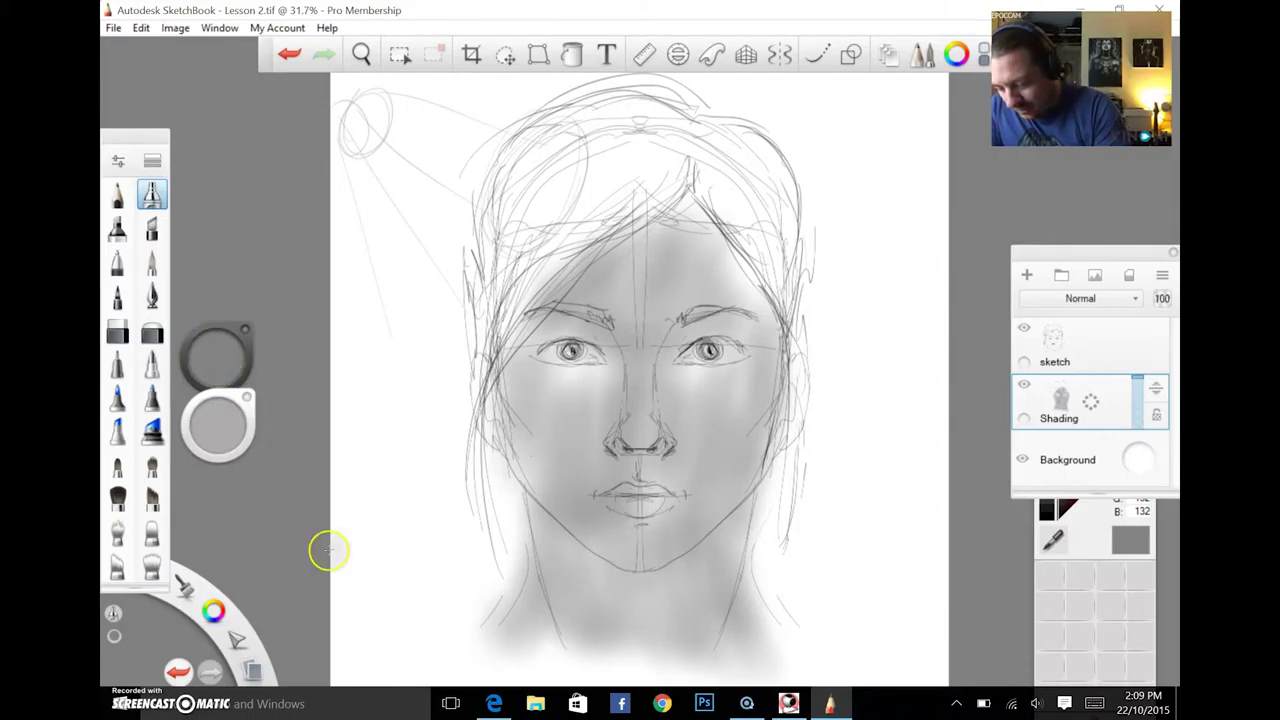
# Step: Lighten the grey to 89% luminance, enlarge the airbrush to about 164, and brush it onto the neck
pyautogui.moveTo(216, 362); pyautogui.dragTo(219, 358)
pyautogui.moveTo(214, 428); pyautogui.dragTo(214, 434)
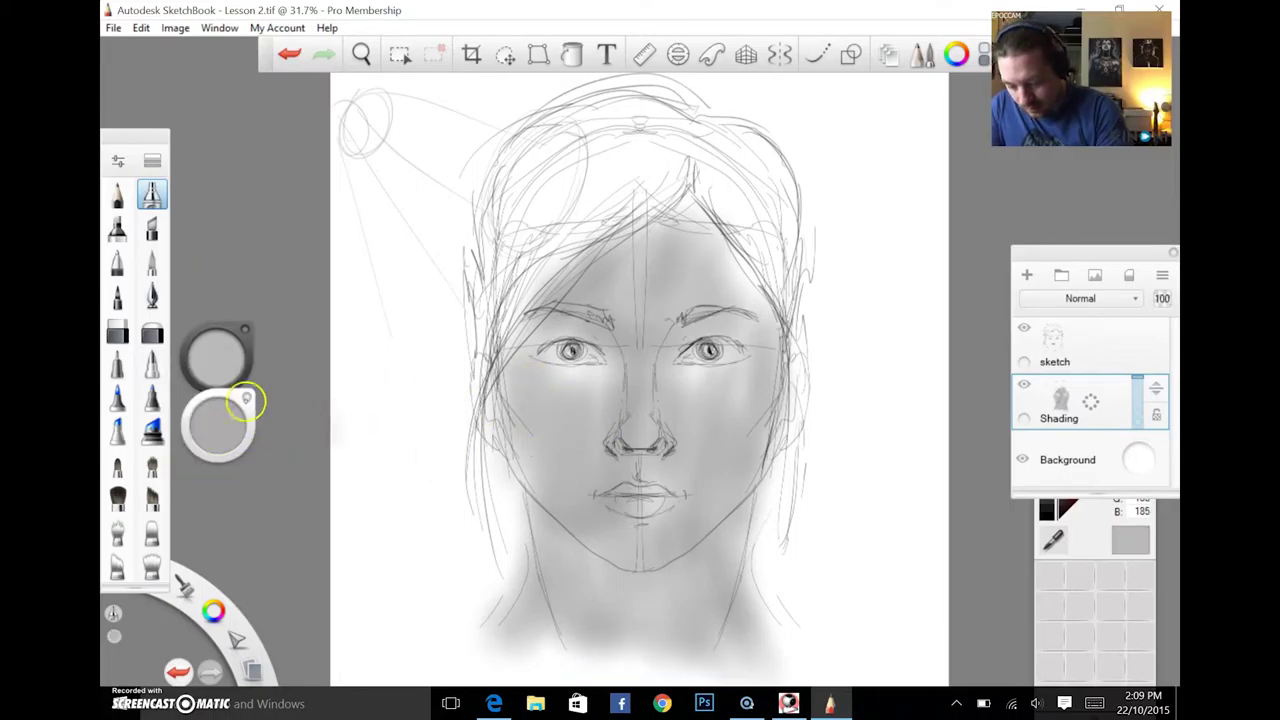
pyautogui.moveTo(210, 423); pyautogui.dragTo(220, 408)
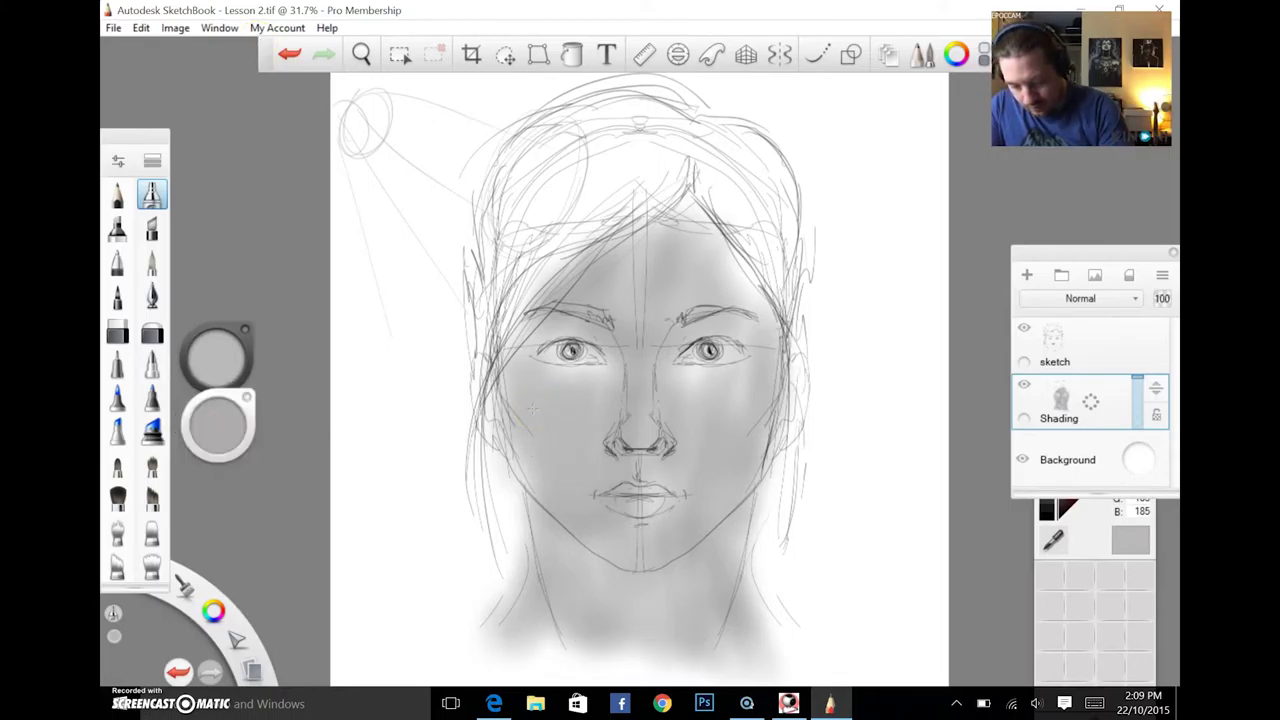
pyautogui.moveTo(217, 357); pyautogui.dragTo(221, 340)
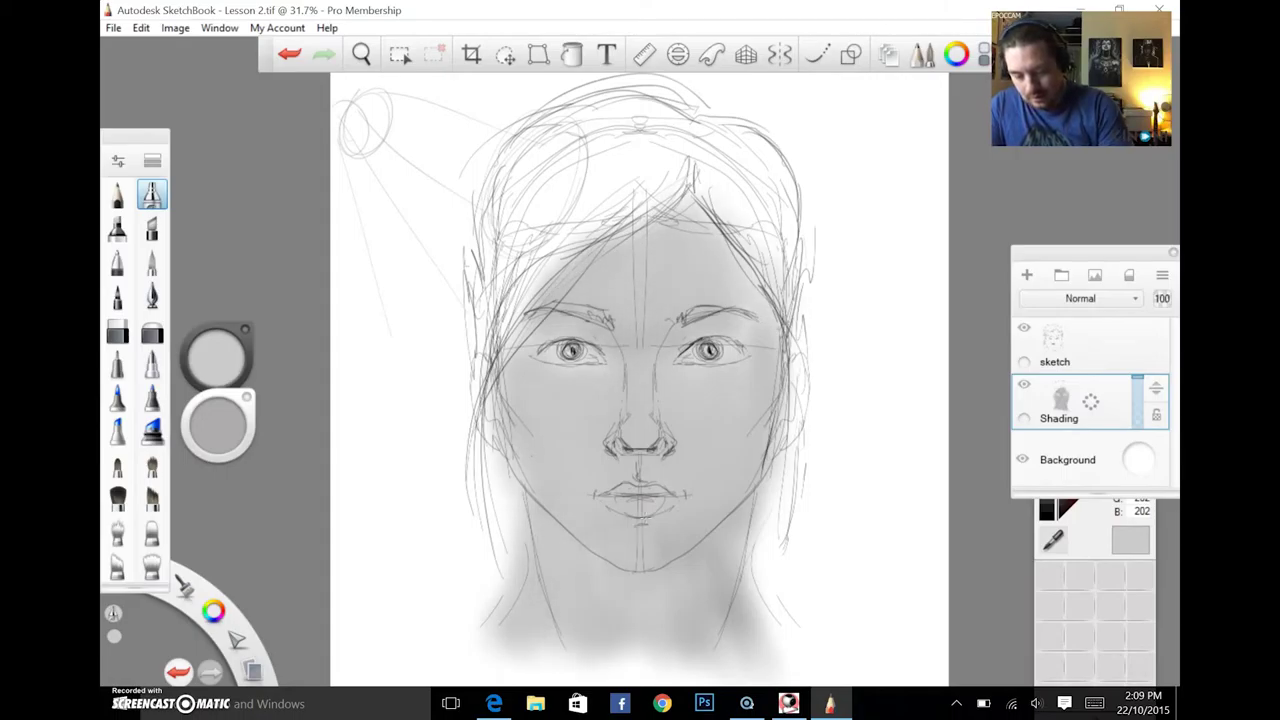
pyautogui.moveTo(750, 532)
pyautogui.mouseDown()
pyautogui.moveTo(772, 632)
pyautogui.moveTo(790, 500)
pyautogui.mouseUp()
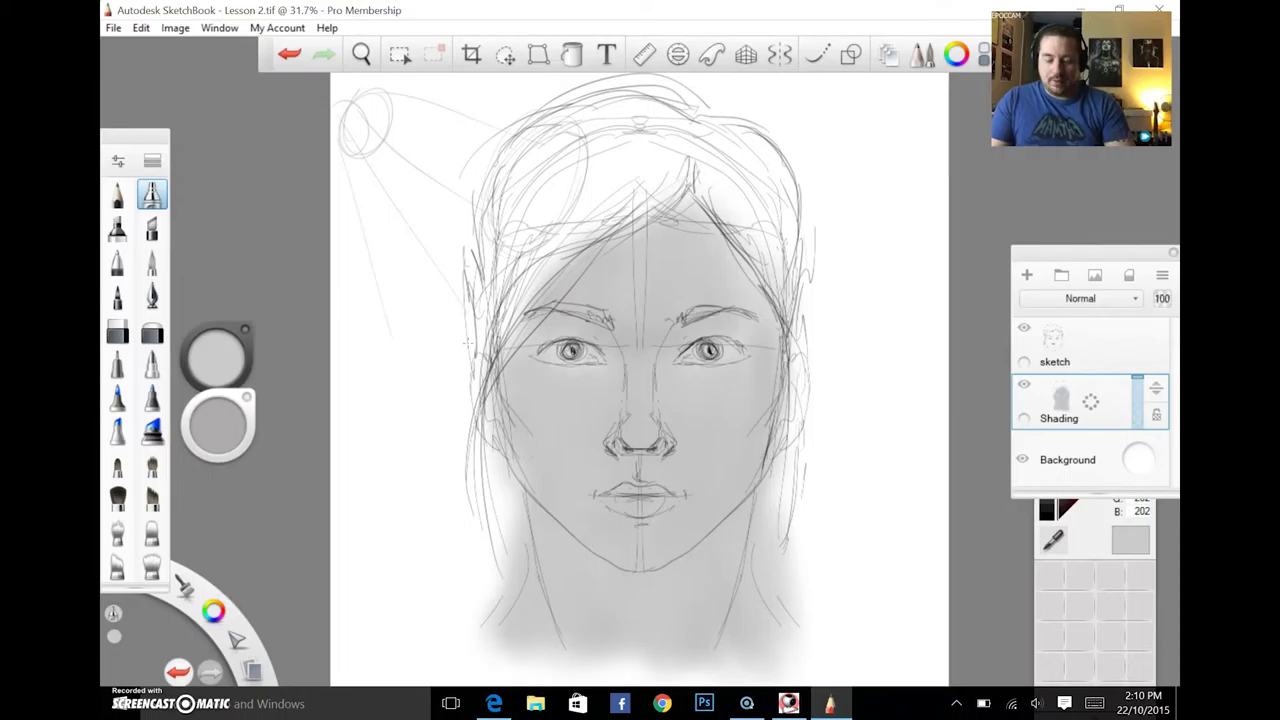
# Step: With the Copic Multi-liner at size about 28, paint light highlights along both jaw edges and the neck
pyautogui.click(117, 334)
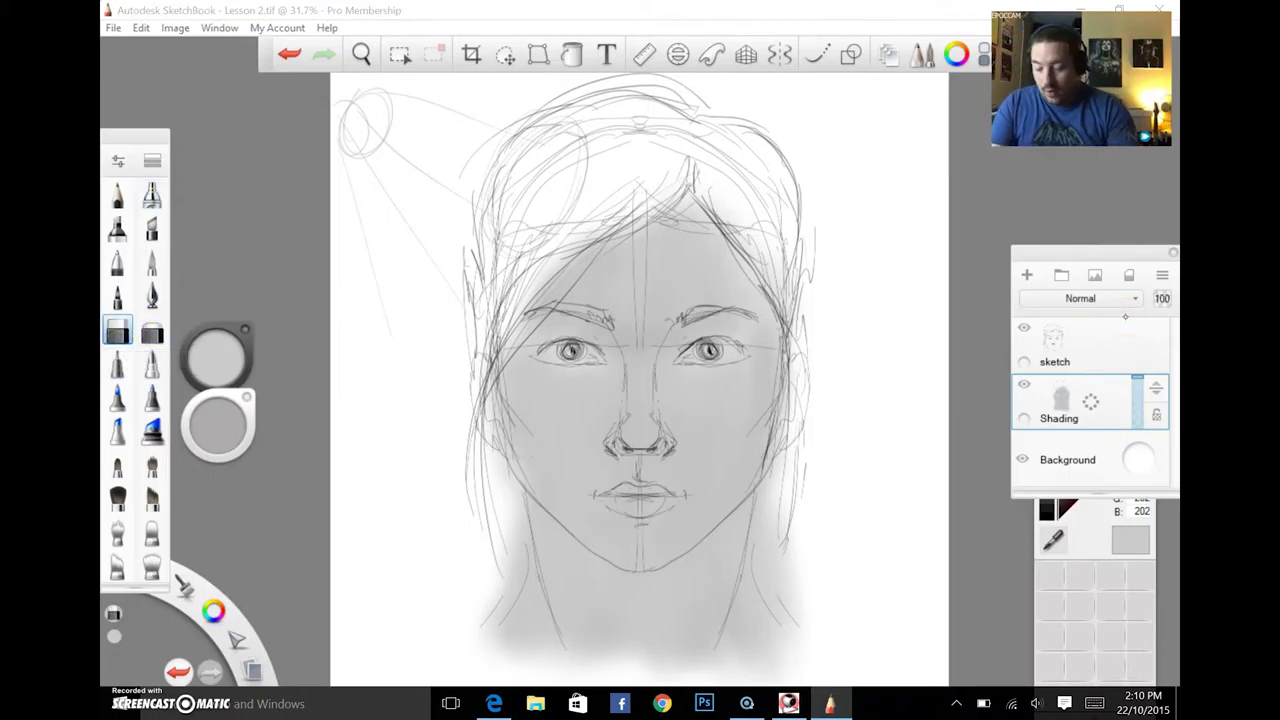
pyautogui.moveTo(218, 424); pyautogui.dragTo(214, 423)
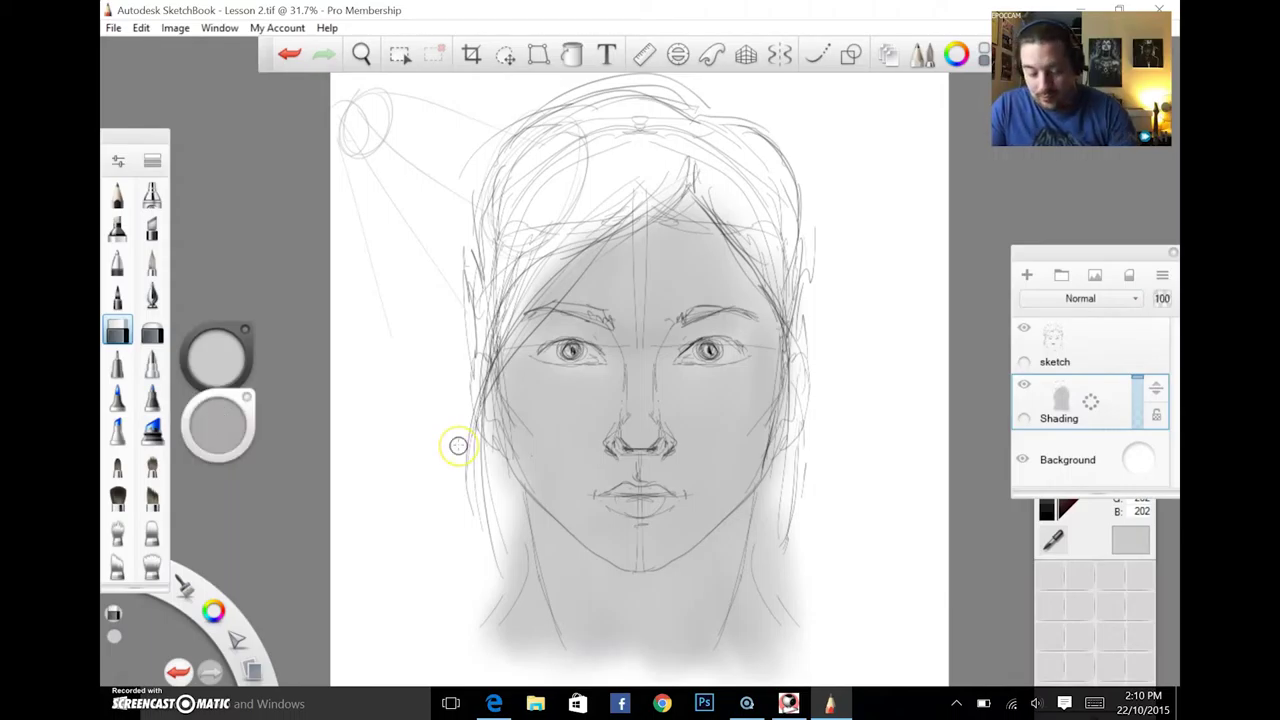
pyautogui.moveTo(789, 491)
pyautogui.mouseDown()
pyautogui.moveTo(756, 530)
pyautogui.moveTo(800, 630)
pyautogui.moveTo(770, 560)
pyautogui.moveTo(774, 482)
pyautogui.moveTo(795, 590)
pyautogui.mouseUp()
pyautogui.moveTo(491, 451); pyautogui.dragTo(487, 622)
pyautogui.moveTo(508, 516)
pyautogui.mouseDown()
pyautogui.moveTo(522, 592)
pyautogui.moveTo(488, 453)
pyautogui.mouseUp()
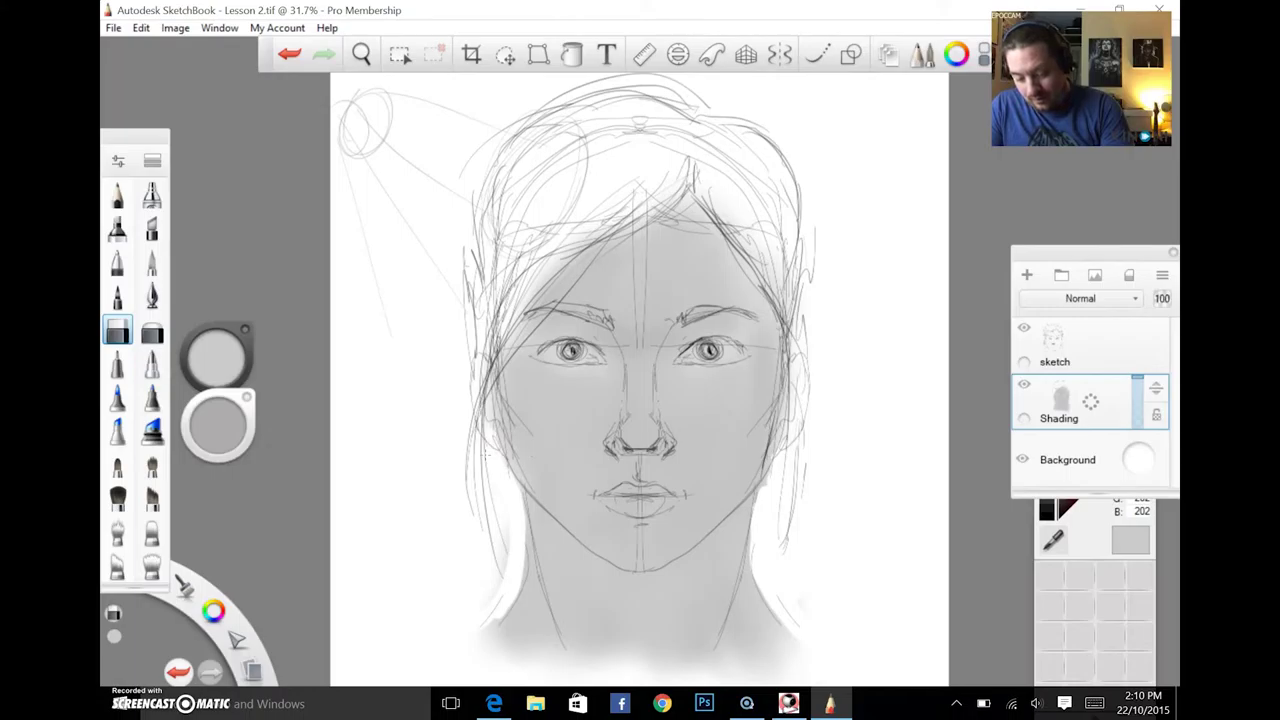
pyautogui.moveTo(503, 582); pyautogui.dragTo(508, 530)
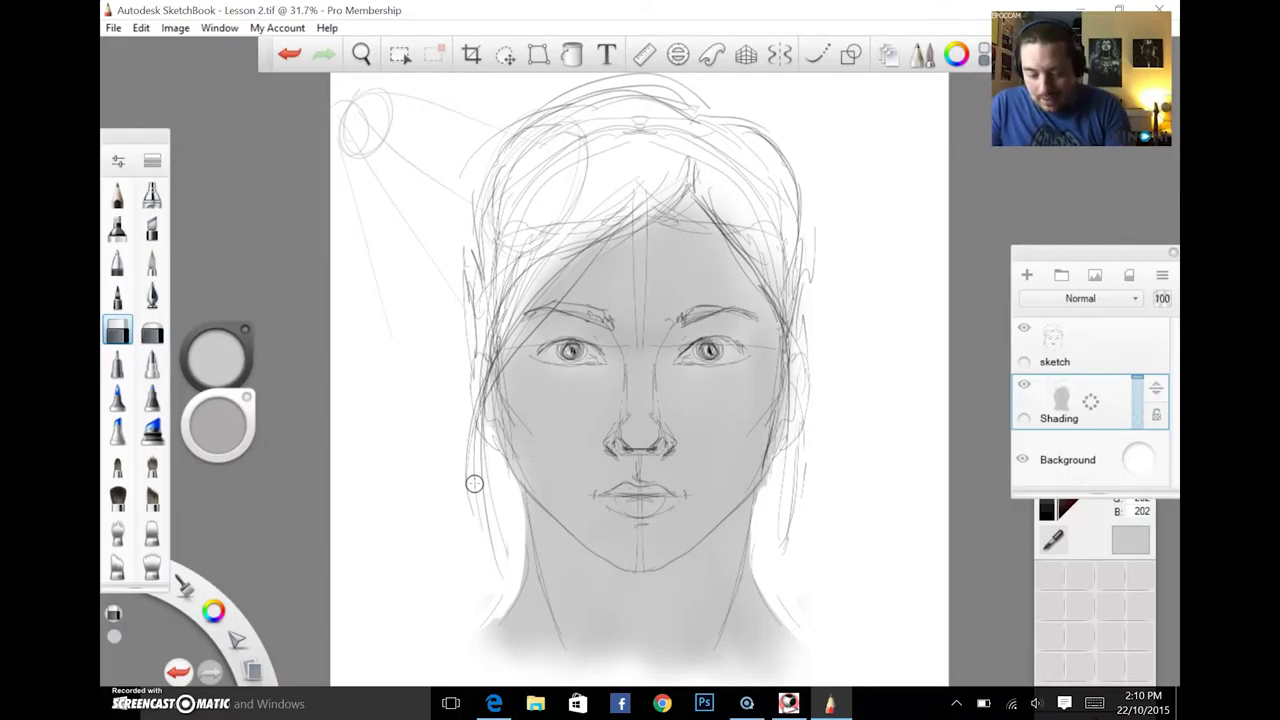
pyautogui.click(807, 390)
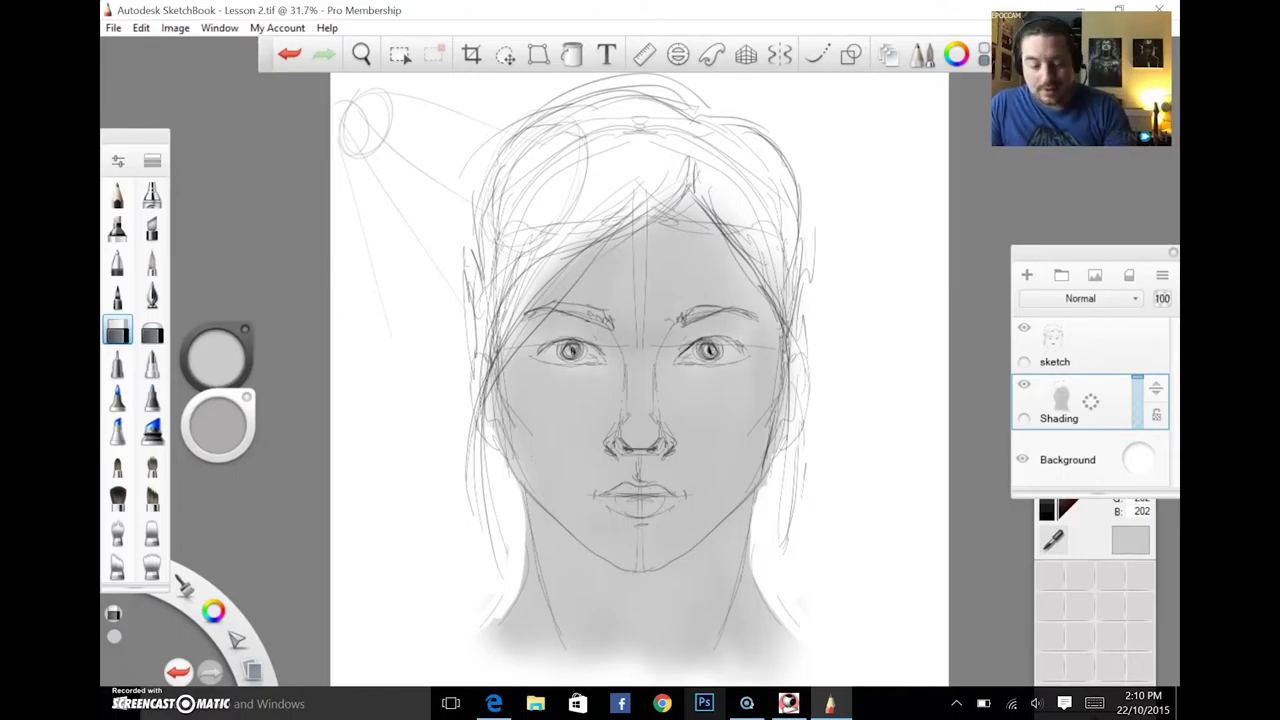
# Step: Load a mid grey and go back to the soft airbrush at about 0.93 opacity
pyautogui.moveTo(213, 357)
pyautogui.mouseDown()
pyautogui.moveTo(213, 346)
pyautogui.moveTo(213, 361)
pyautogui.mouseUp()
pyautogui.click(151, 430)
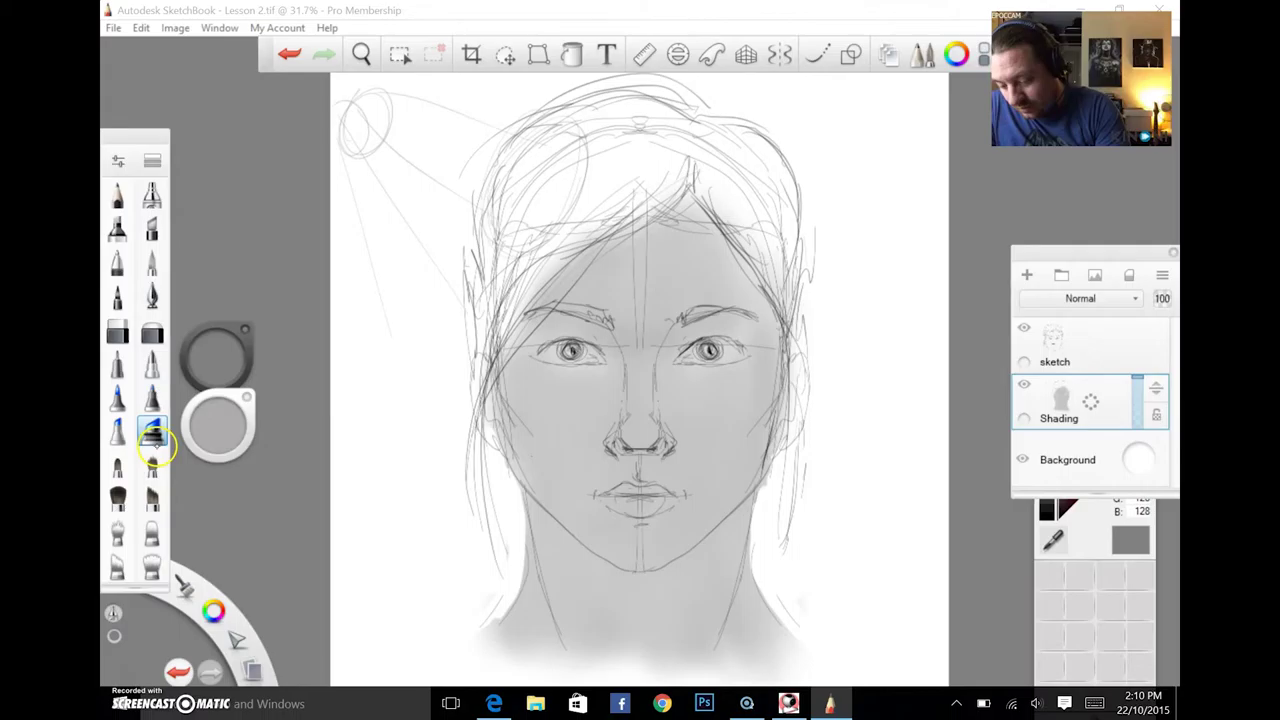
pyautogui.moveTo(218, 426)
pyautogui.mouseDown()
pyautogui.moveTo(232, 430)
pyautogui.moveTo(229, 393)
pyautogui.moveTo(432, 419)
pyautogui.mouseUp()
pyautogui.click(151, 194)
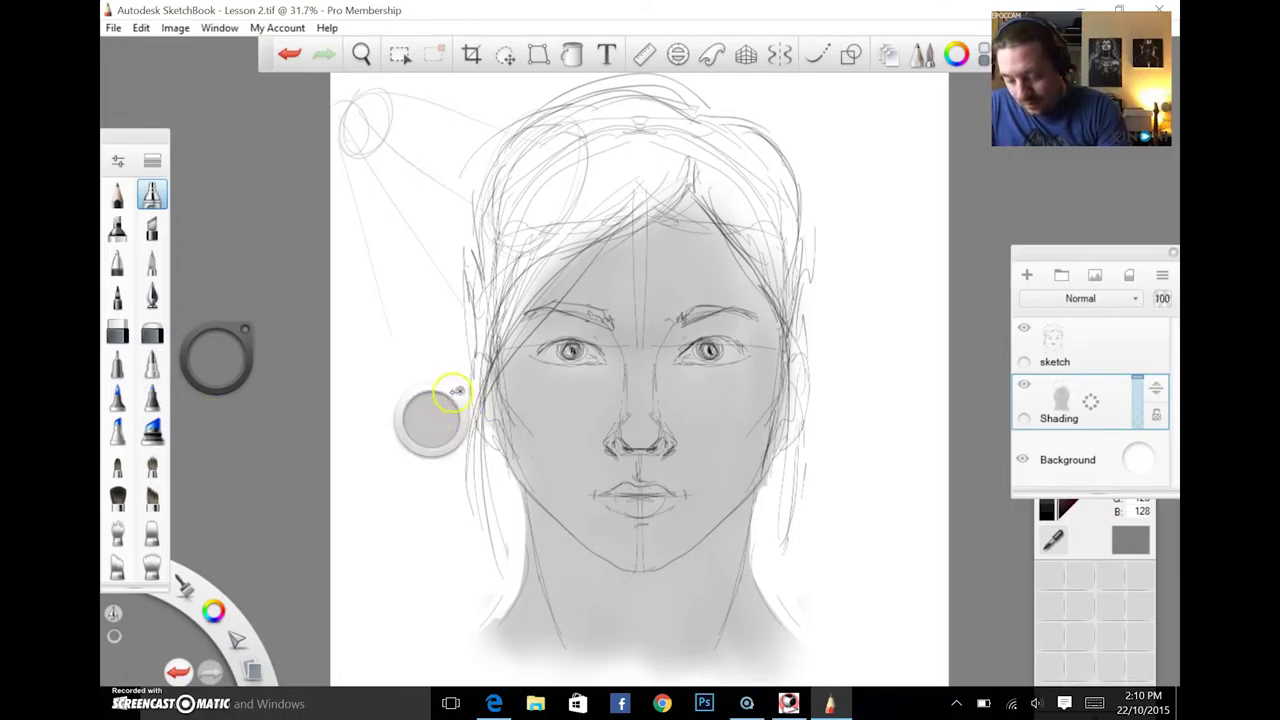
pyautogui.moveTo(211, 454)
pyautogui.mouseDown()
pyautogui.moveTo(200, 466)
pyautogui.moveTo(214, 444)
pyautogui.mouseUp()
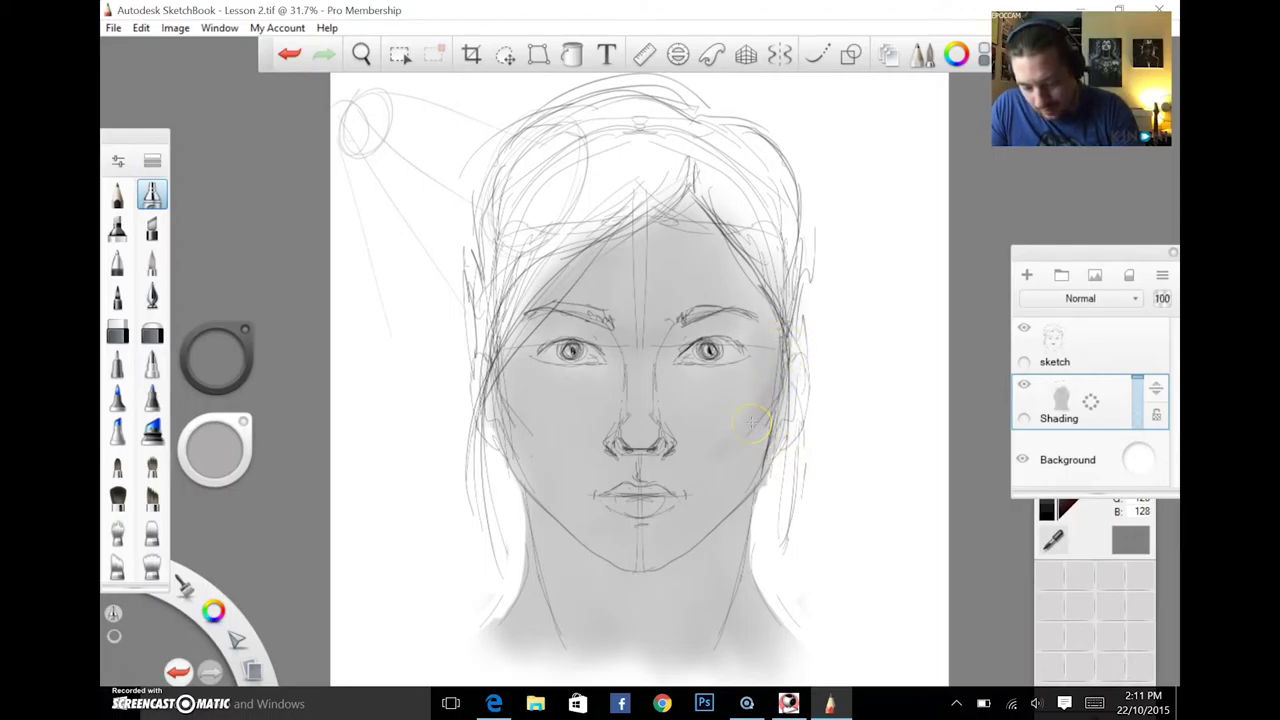
# Step: Airbrush darker grey down the right cheek, jaw and side of the neck, and faintly along the left jaw
pyautogui.moveTo(775, 405)
pyautogui.mouseDown()
pyautogui.moveTo(774, 449)
pyautogui.moveTo(740, 502)
pyautogui.moveTo(759, 490)
pyautogui.moveTo(710, 535)
pyautogui.mouseUp()
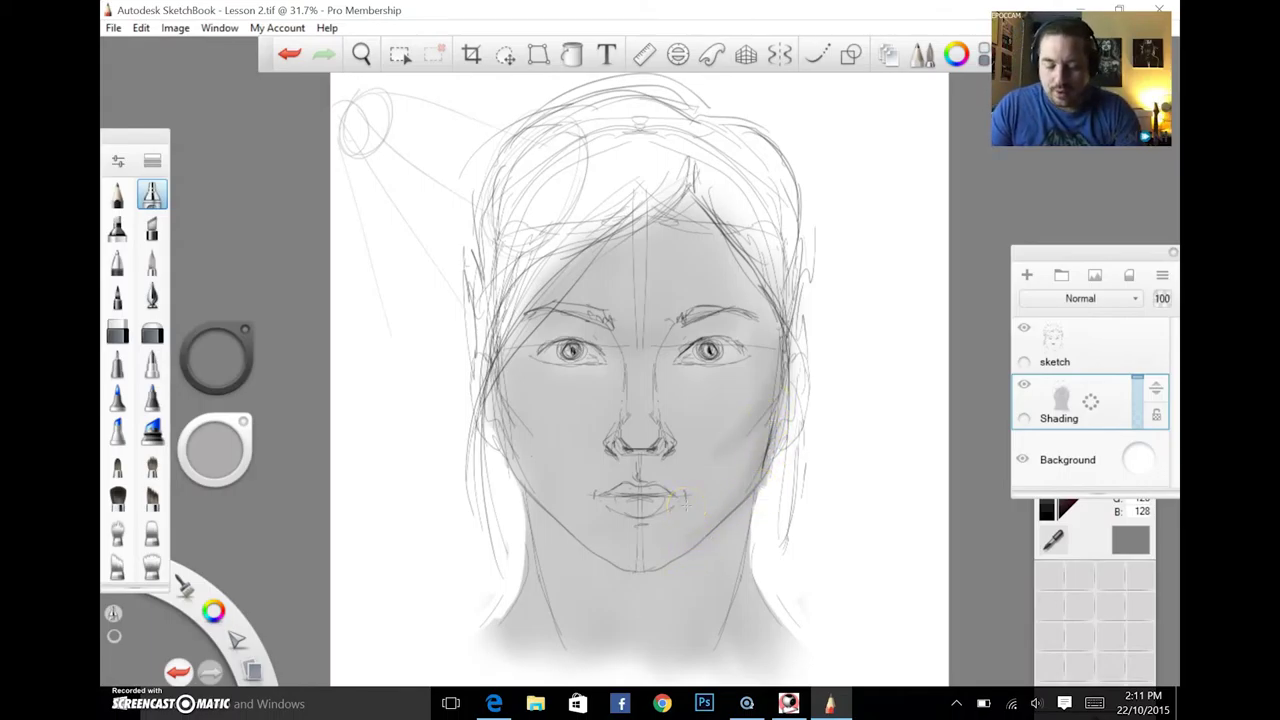
pyautogui.moveTo(686, 505)
pyautogui.mouseDown()
pyautogui.moveTo(793, 488)
pyautogui.moveTo(686, 571)
pyautogui.moveTo(741, 503)
pyautogui.moveTo(712, 528)
pyautogui.mouseUp()
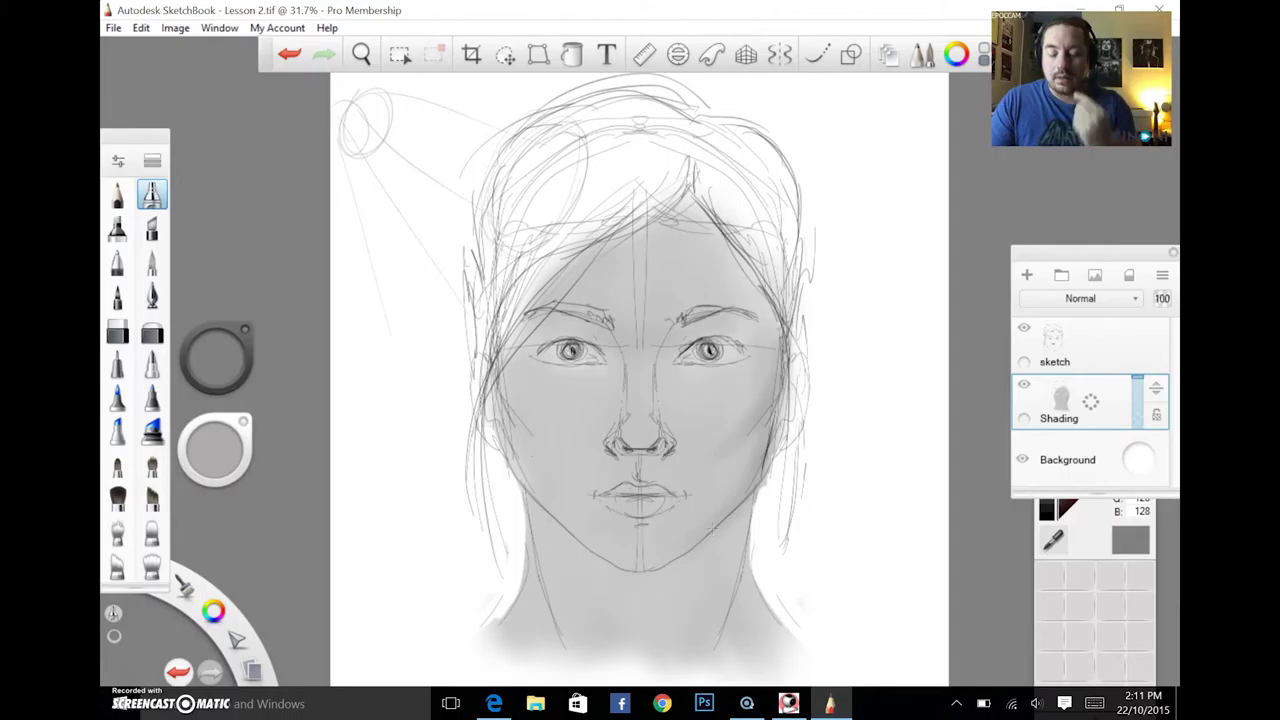
pyautogui.moveTo(722, 535)
pyautogui.mouseDown()
pyautogui.moveTo(740, 517)
pyautogui.moveTo(738, 560)
pyautogui.moveTo(704, 543)
pyautogui.moveTo(685, 558)
pyautogui.mouseUp()
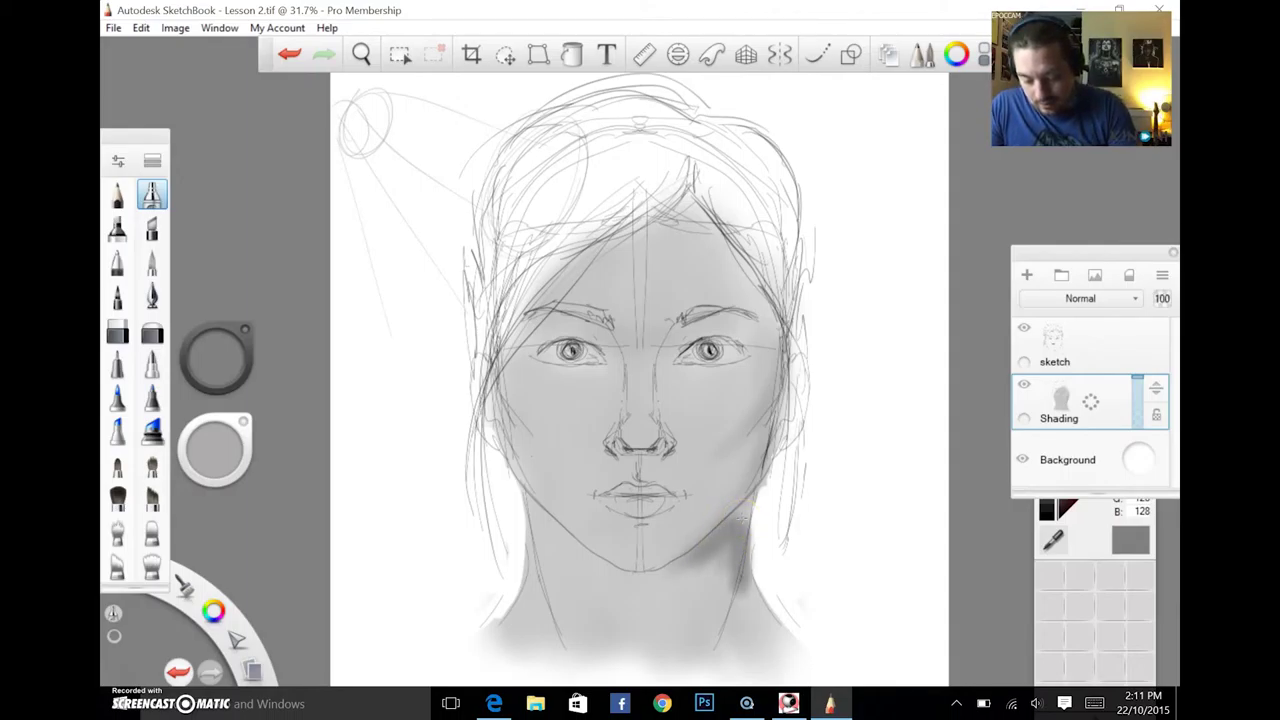
pyautogui.moveTo(740, 518); pyautogui.dragTo(750, 503)
pyautogui.moveTo(708, 556)
pyautogui.mouseDown()
pyautogui.moveTo(746, 630)
pyautogui.moveTo(737, 591)
pyautogui.moveTo(688, 575)
pyautogui.mouseUp()
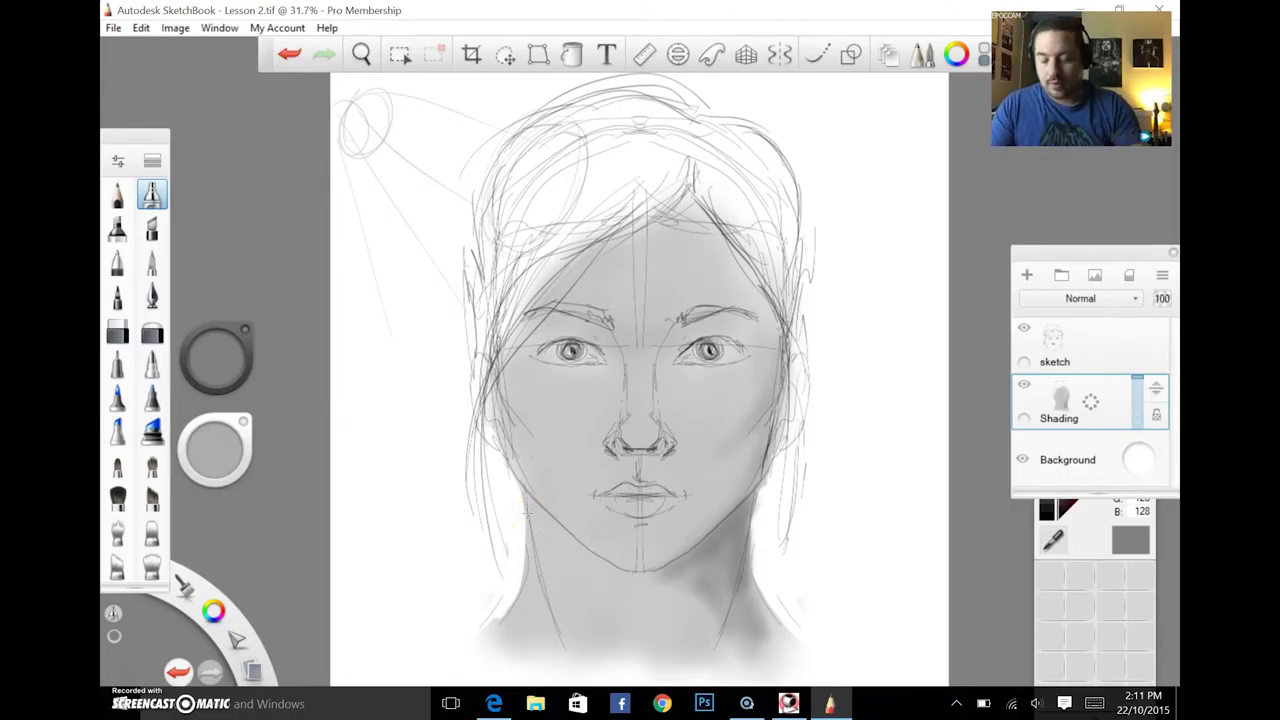
pyautogui.moveTo(522, 513)
pyautogui.mouseDown()
pyautogui.moveTo(633, 575)
pyautogui.moveTo(522, 495)
pyautogui.moveTo(683, 567)
pyautogui.mouseUp()
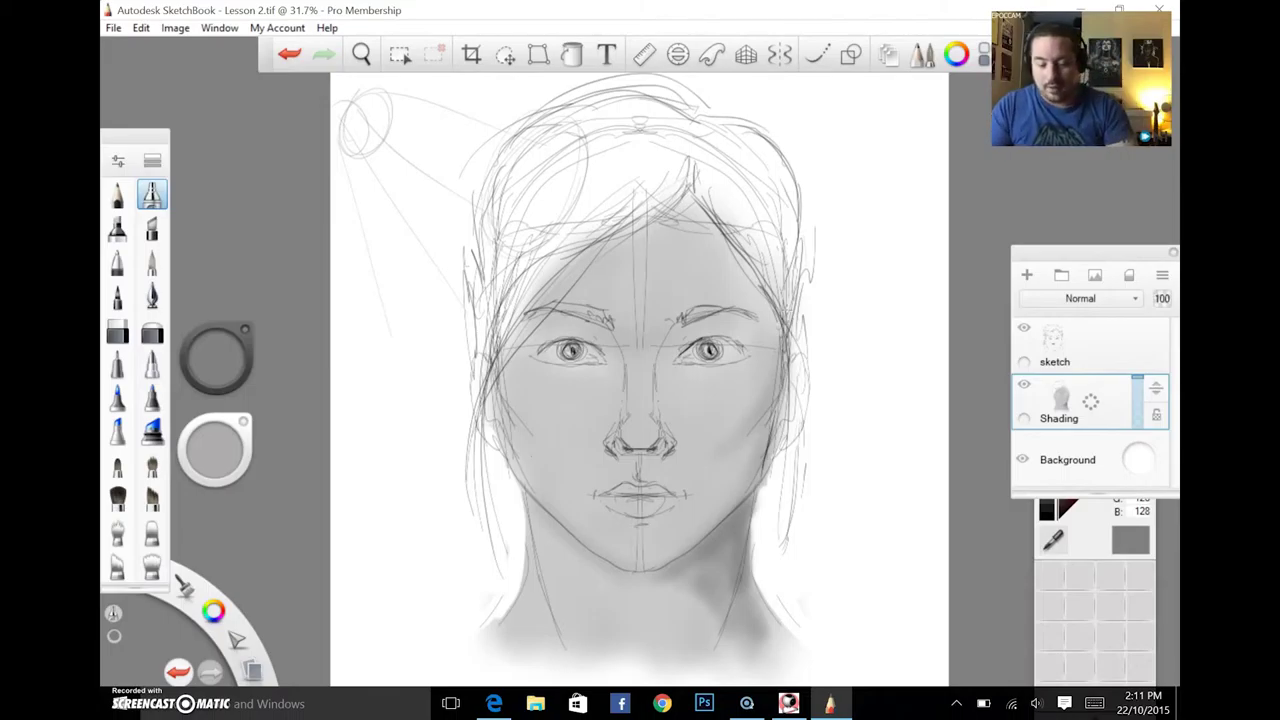
# Step: Shade around the right eye and eyebrow
pyautogui.moveTo(698, 310)
pyautogui.mouseDown()
pyautogui.moveTo(709, 320)
pyautogui.moveTo(676, 351)
pyautogui.mouseUp()
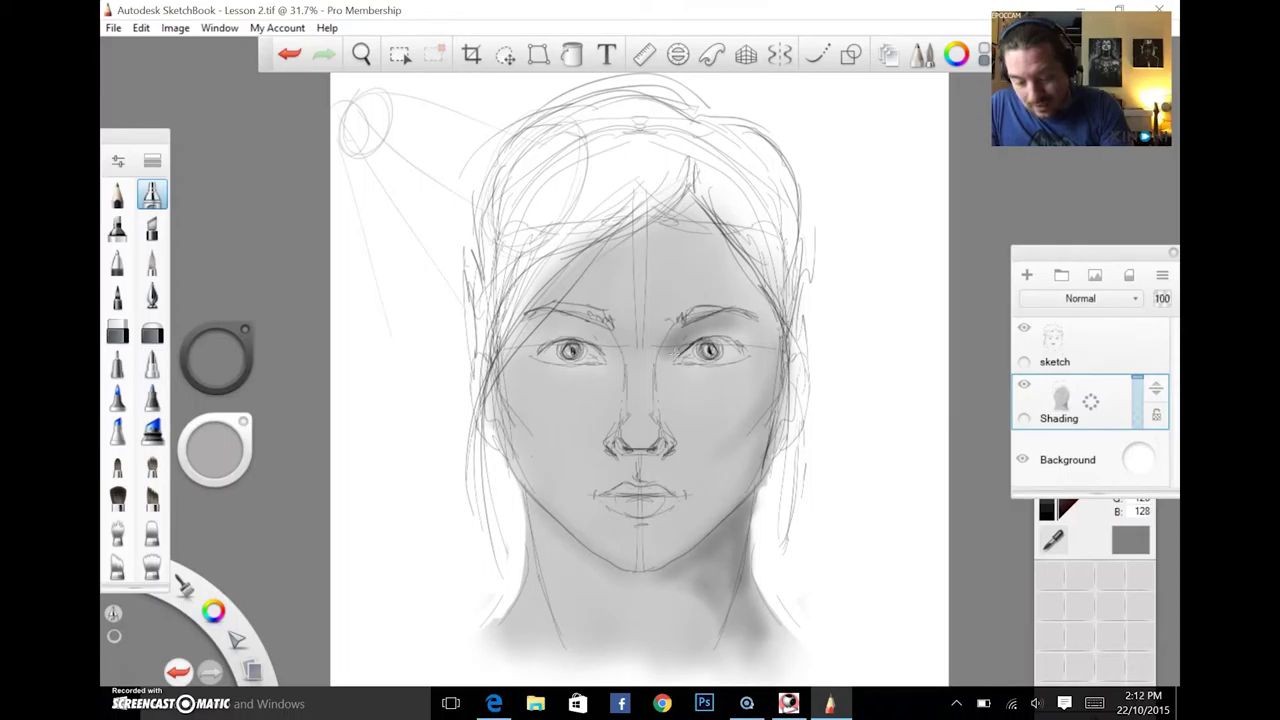
pyautogui.moveTo(746, 316)
pyautogui.mouseDown()
pyautogui.moveTo(670, 353)
pyautogui.moveTo(737, 349)
pyautogui.moveTo(748, 363)
pyautogui.mouseUp()
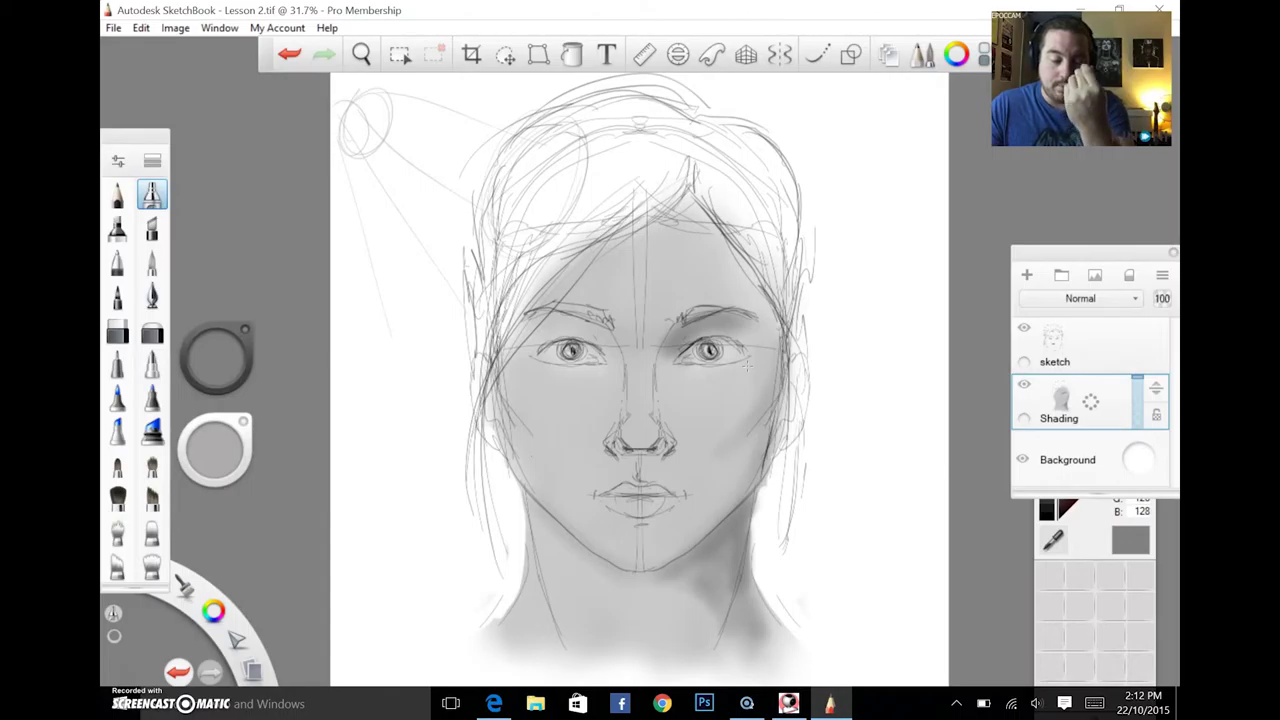
pyautogui.moveTo(684, 328)
pyautogui.mouseDown()
pyautogui.moveTo(654, 394)
pyautogui.moveTo(668, 392)
pyautogui.moveTo(666, 360)
pyautogui.moveTo(669, 377)
pyautogui.moveTo(654, 371)
pyautogui.moveTo(660, 457)
pyautogui.moveTo(623, 450)
pyautogui.moveTo(621, 432)
pyautogui.moveTo(623, 452)
pyautogui.moveTo(652, 456)
pyautogui.moveTo(616, 446)
pyautogui.moveTo(634, 456)
pyautogui.moveTo(640, 486)
pyautogui.moveTo(667, 485)
pyautogui.moveTo(686, 506)
pyautogui.mouseUp()
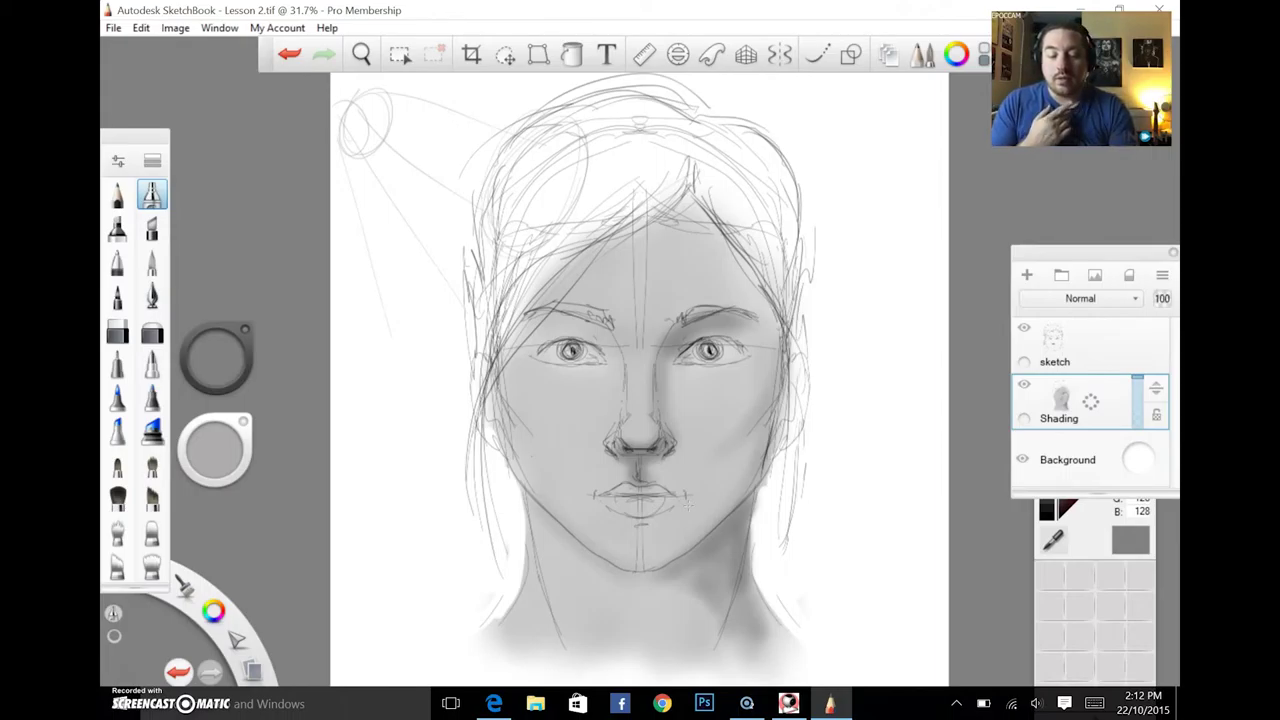
# Step: Shade the lips, the upper lip and the chin below the lower lip
pyautogui.moveTo(620, 497)
pyautogui.mouseDown()
pyautogui.moveTo(640, 482)
pyautogui.moveTo(660, 500)
pyautogui.moveTo(651, 486)
pyautogui.moveTo(634, 491)
pyautogui.moveTo(640, 553)
pyautogui.mouseUp()
pyautogui.click(614, 490)
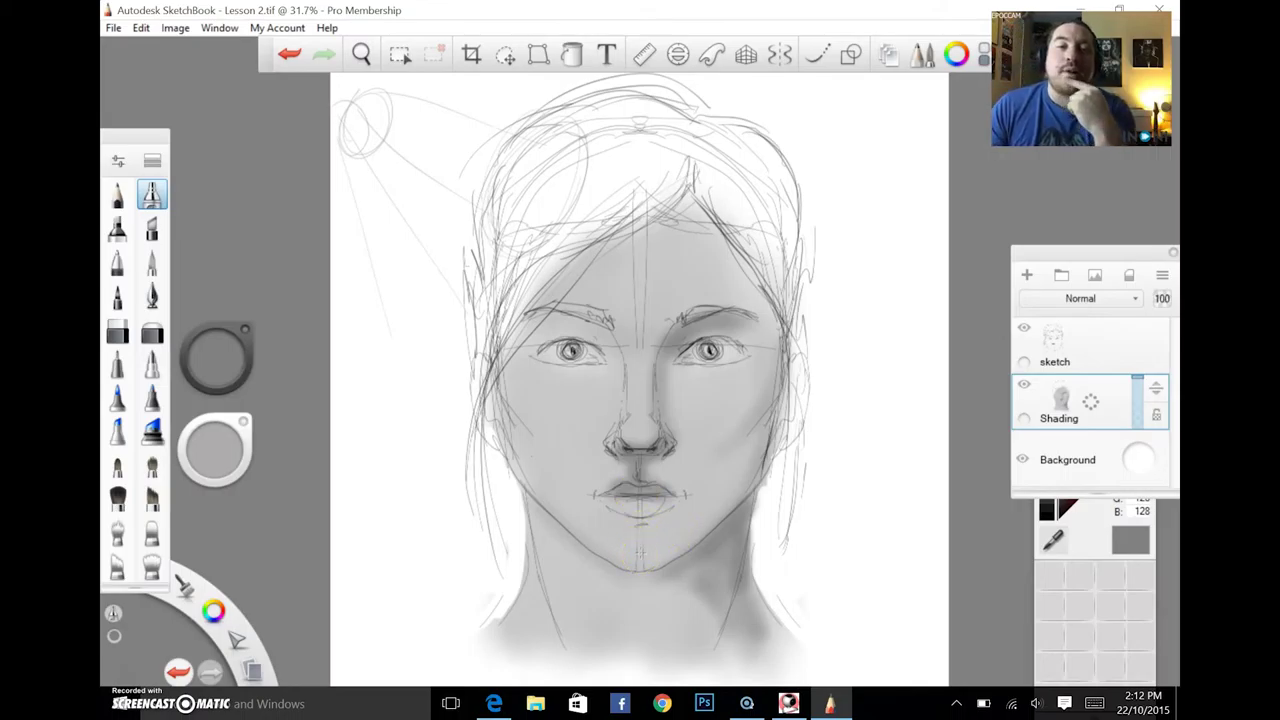
pyautogui.moveTo(641, 504)
pyautogui.mouseDown()
pyautogui.moveTo(643, 523)
pyautogui.moveTo(660, 519)
pyautogui.mouseUp()
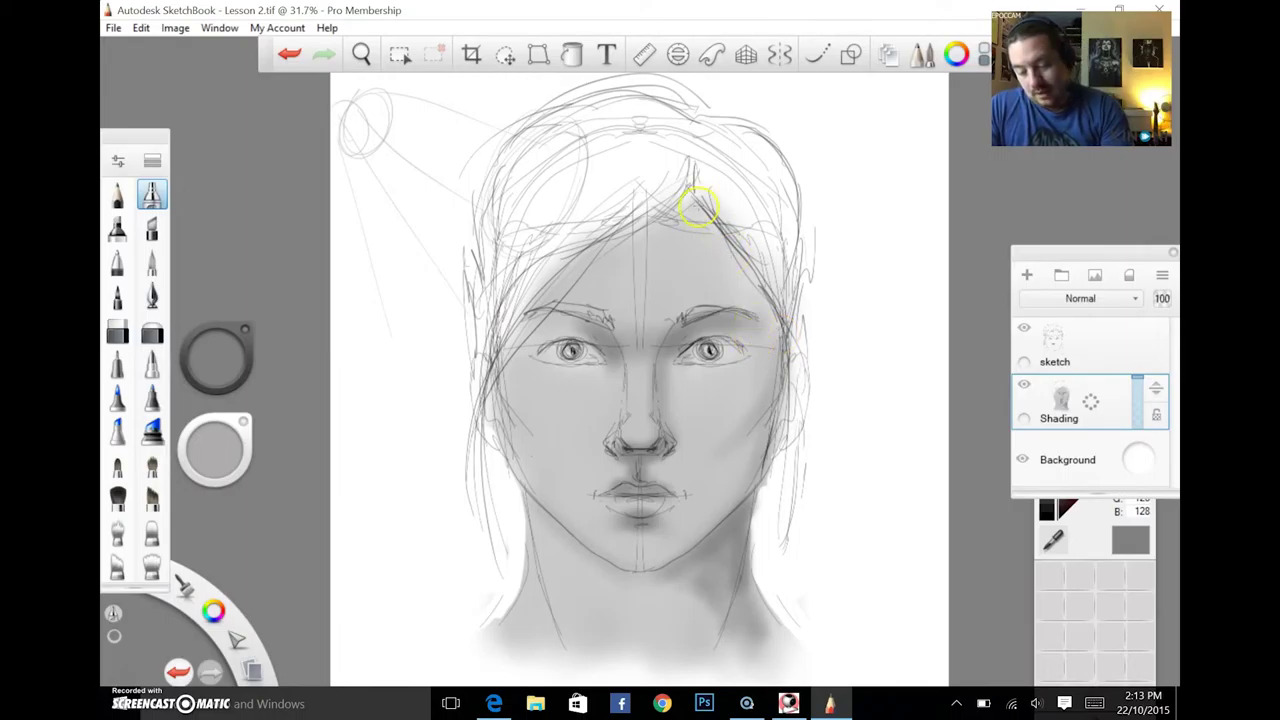
# Step: Enlarge the airbrush and darken the right temple, cheek, nose side, nostril, jaw and neck
pyautogui.moveTo(216, 447); pyautogui.dragTo(222, 446)
pyautogui.moveTo(757, 243)
pyautogui.mouseDown()
pyautogui.moveTo(737, 249)
pyautogui.moveTo(757, 306)
pyautogui.moveTo(733, 395)
pyautogui.mouseUp()
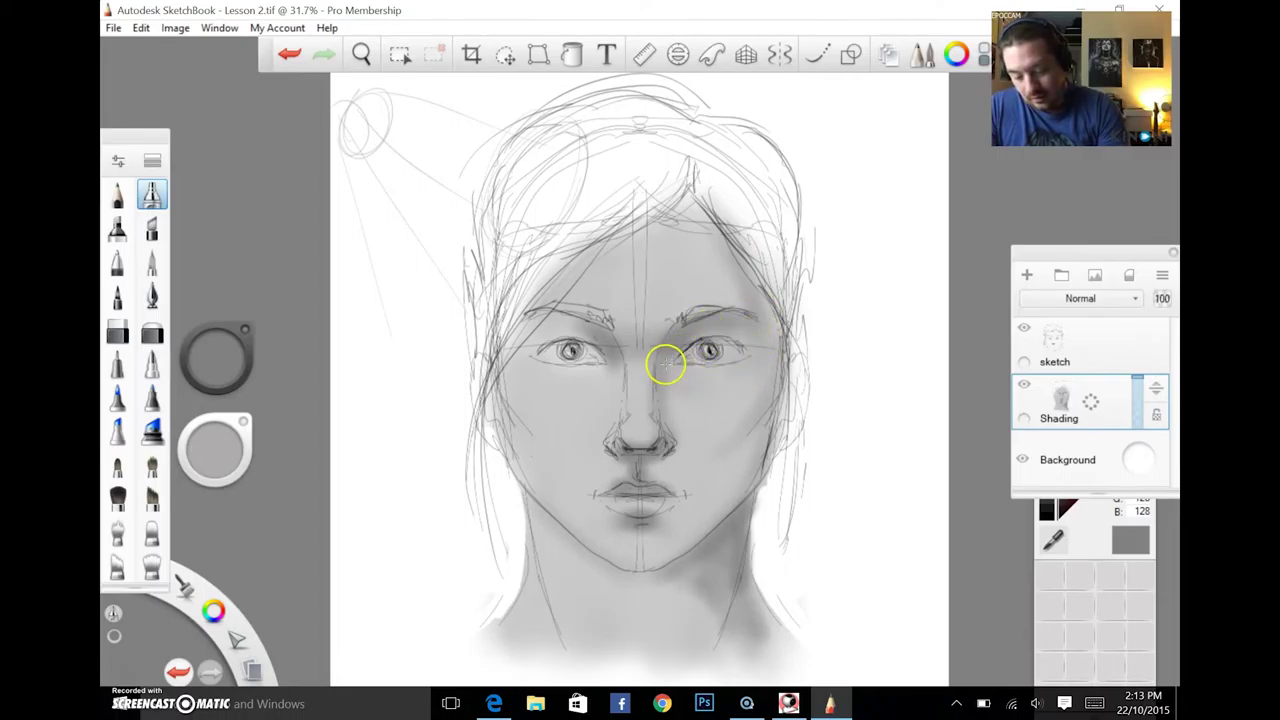
pyautogui.moveTo(773, 366)
pyautogui.mouseDown()
pyautogui.moveTo(747, 413)
pyautogui.moveTo(773, 404)
pyautogui.moveTo(766, 446)
pyautogui.mouseUp()
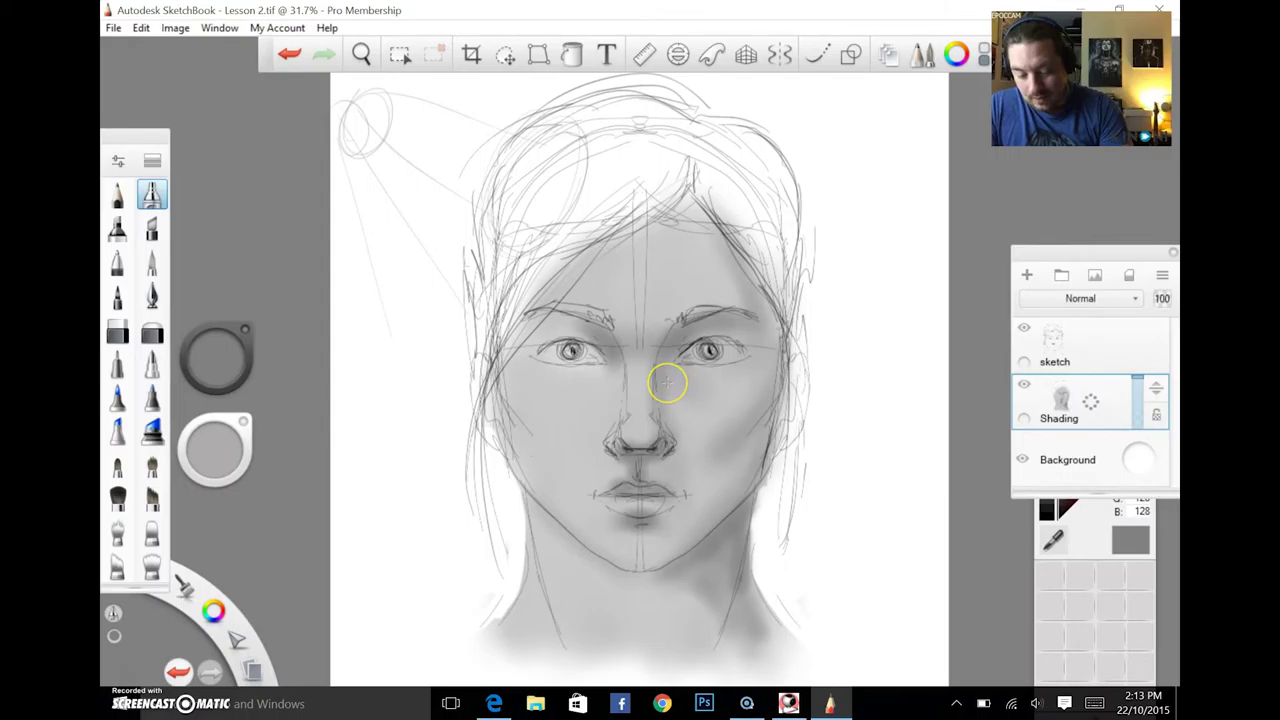
pyautogui.moveTo(666, 374)
pyautogui.mouseDown()
pyautogui.moveTo(710, 456)
pyautogui.moveTo(696, 458)
pyautogui.moveTo(721, 416)
pyautogui.moveTo(707, 460)
pyautogui.moveTo(775, 411)
pyautogui.moveTo(680, 446)
pyautogui.mouseUp()
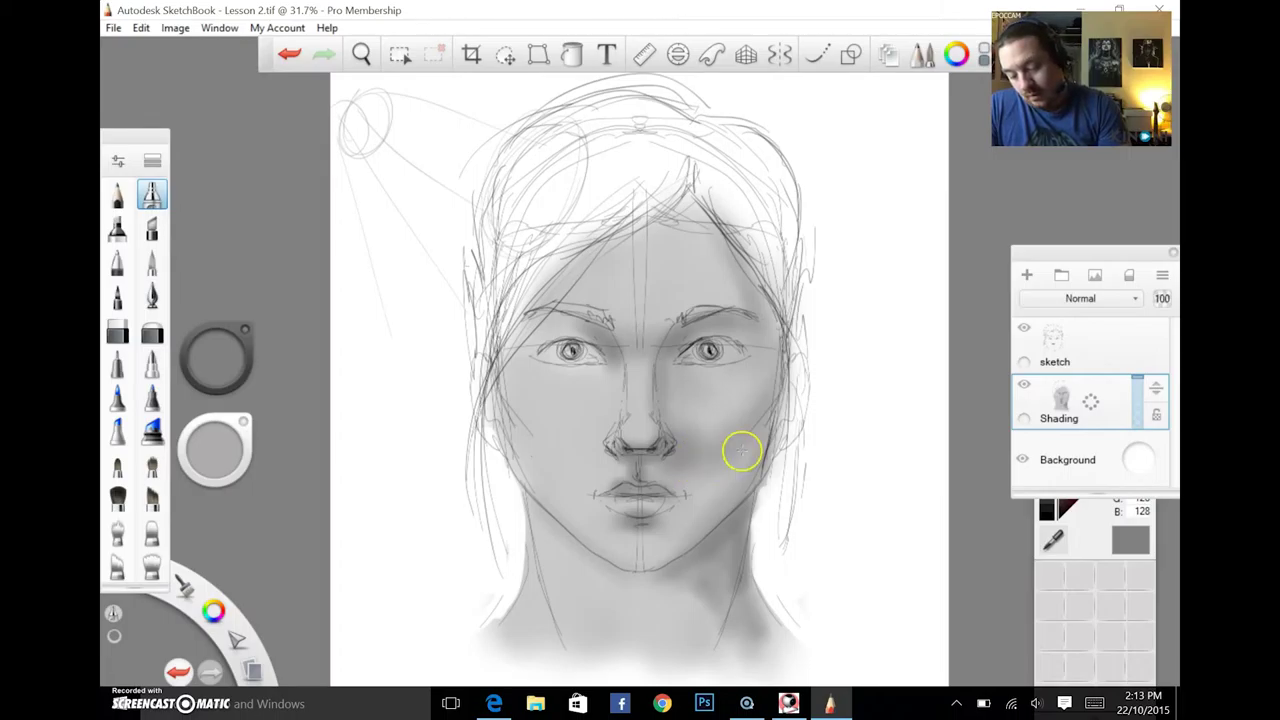
pyautogui.click(679, 458)
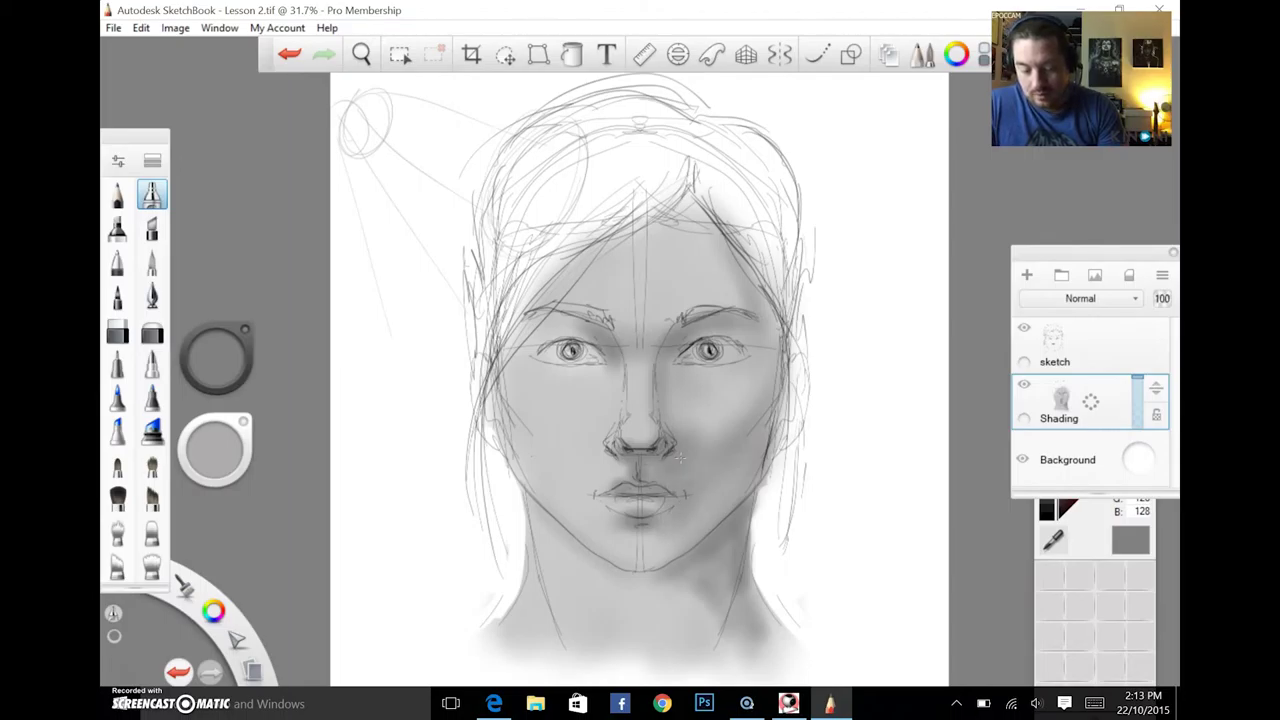
pyautogui.moveTo(694, 586); pyautogui.dragTo(700, 570)
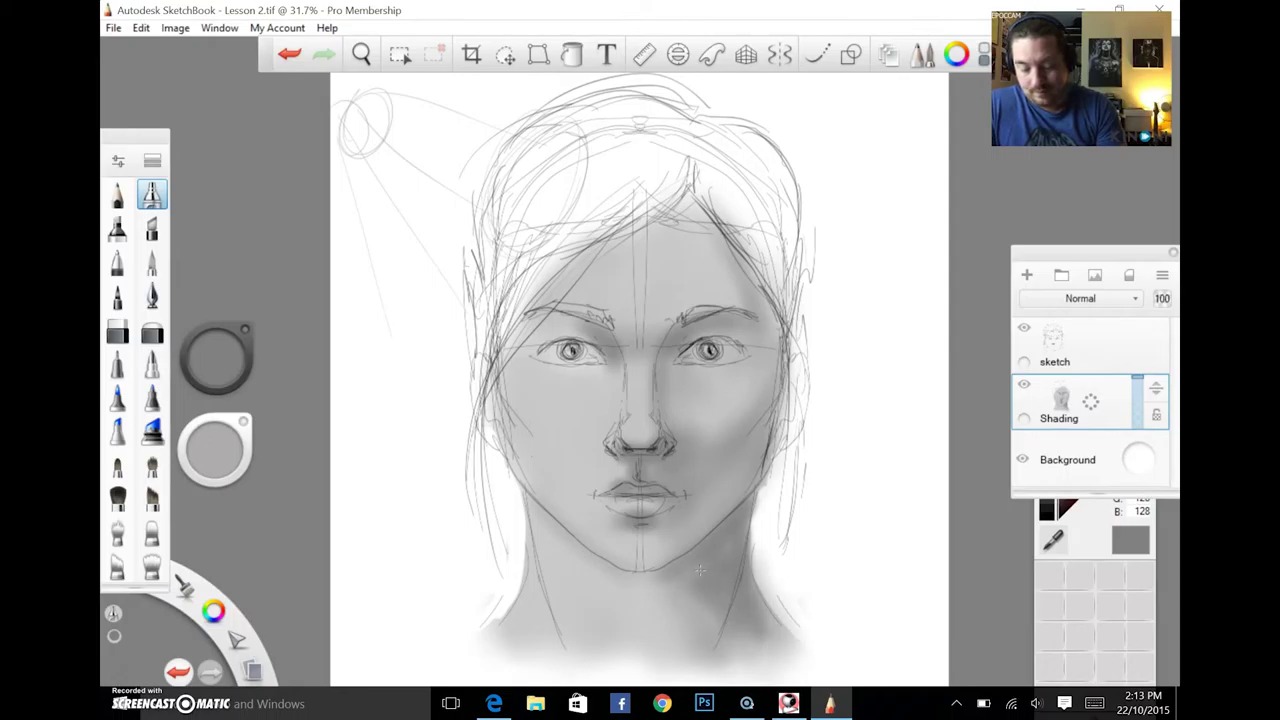
pyautogui.moveTo(751, 334); pyautogui.dragTo(737, 300)
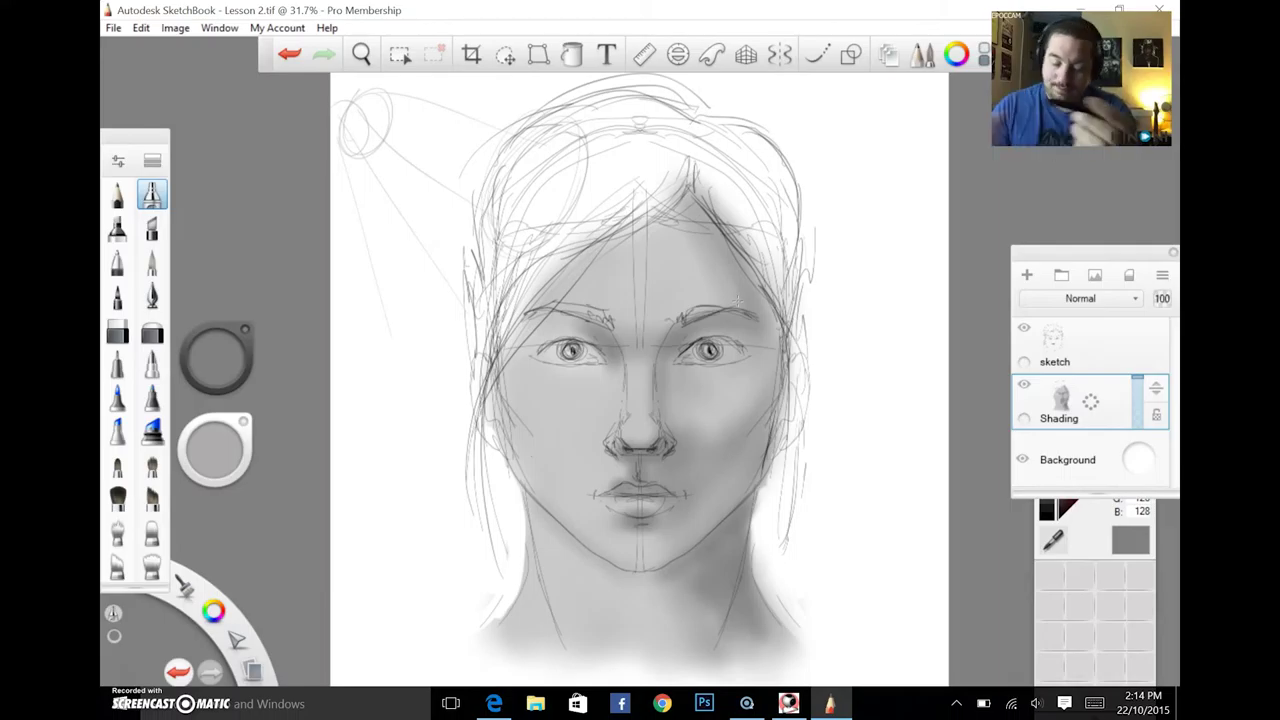
# Step: Raise the brush colour to white, then drop it to a light grey of about 85% luminance
pyautogui.moveTo(217, 340); pyautogui.dragTo(231, 318)
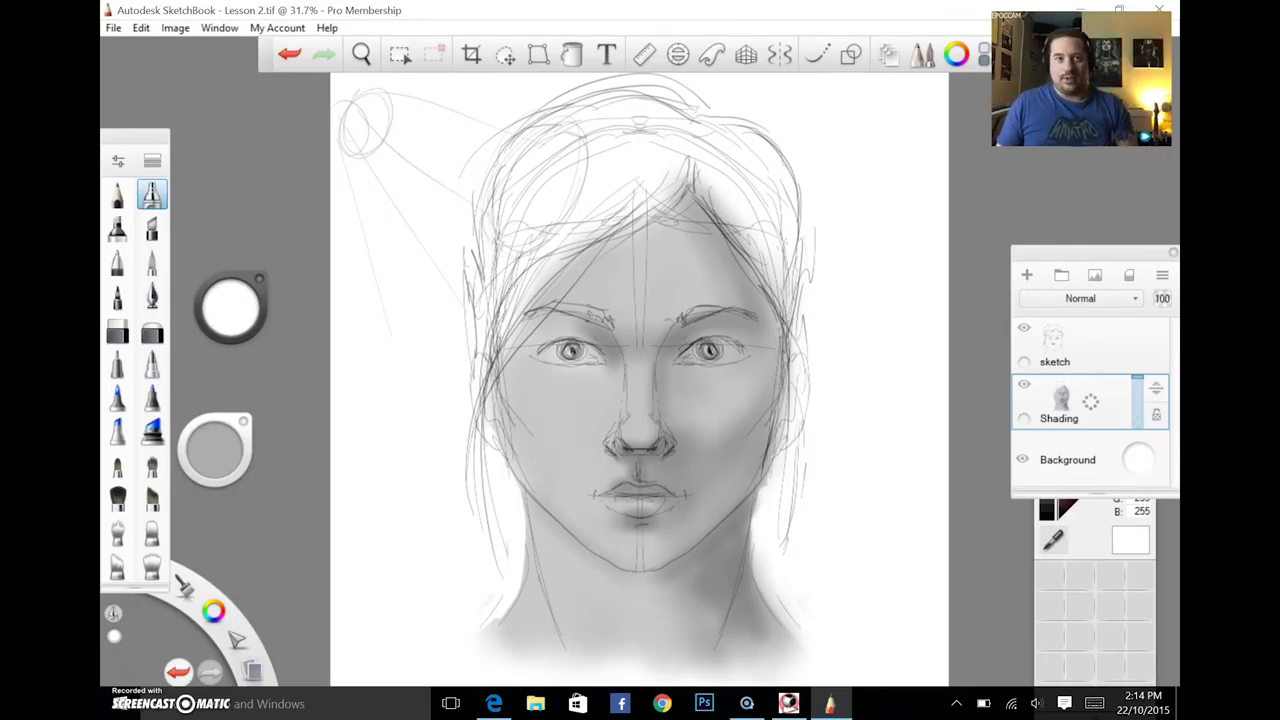
pyautogui.moveTo(239, 305); pyautogui.dragTo(239, 298)
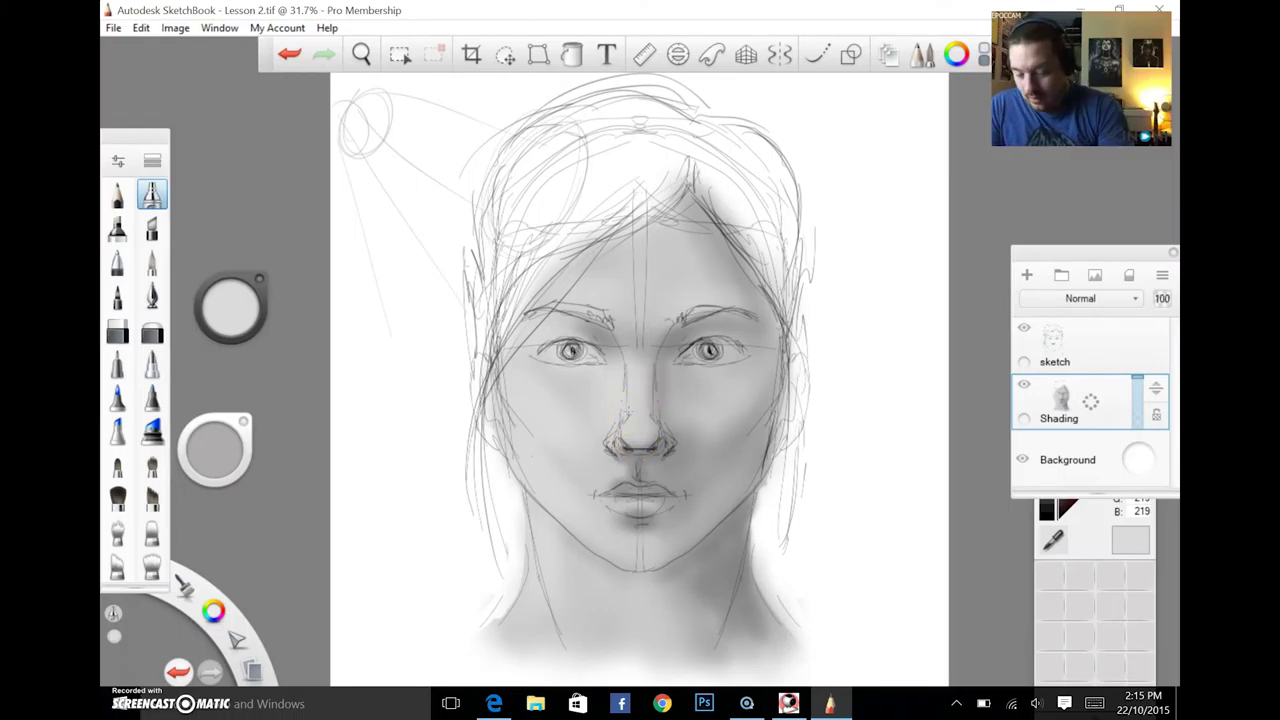
# Step: Darken the brush to about 42% luminance and shade the right nostril and across the lips
pyautogui.click(234, 295)
pyautogui.moveTo(234, 295); pyautogui.dragTo(232, 298)
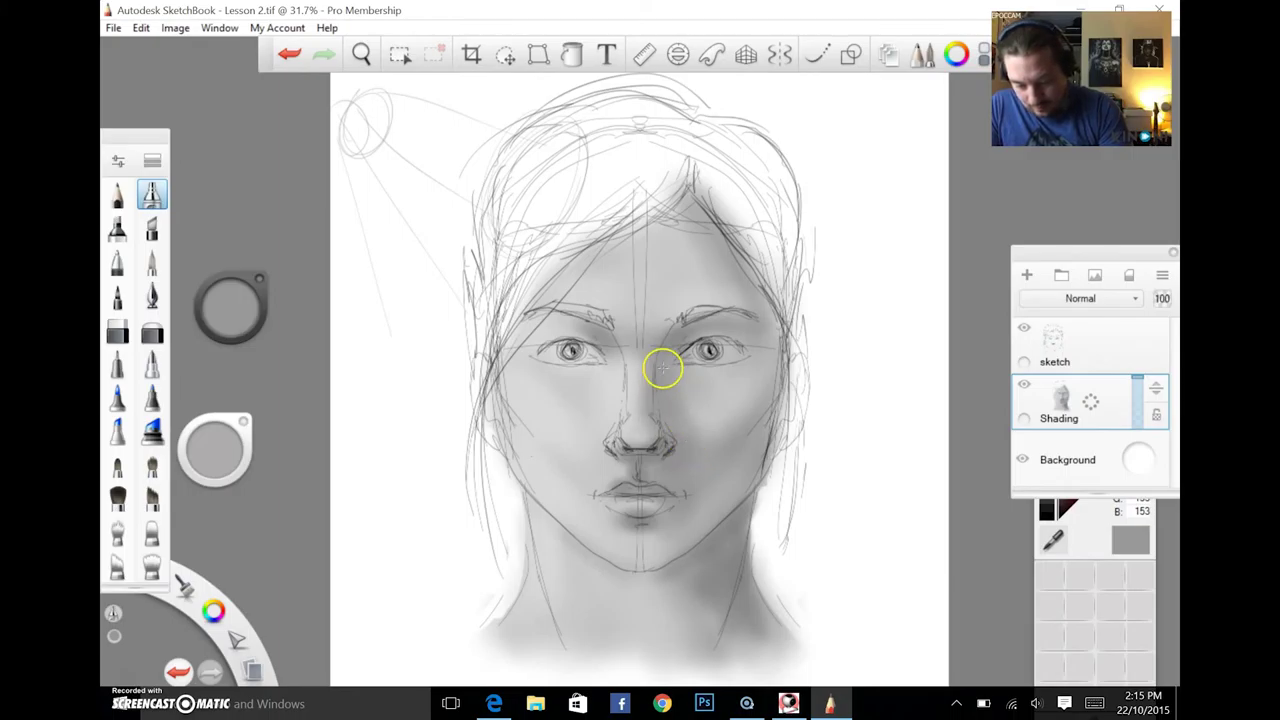
pyautogui.moveTo(224, 310); pyautogui.dragTo(229, 318)
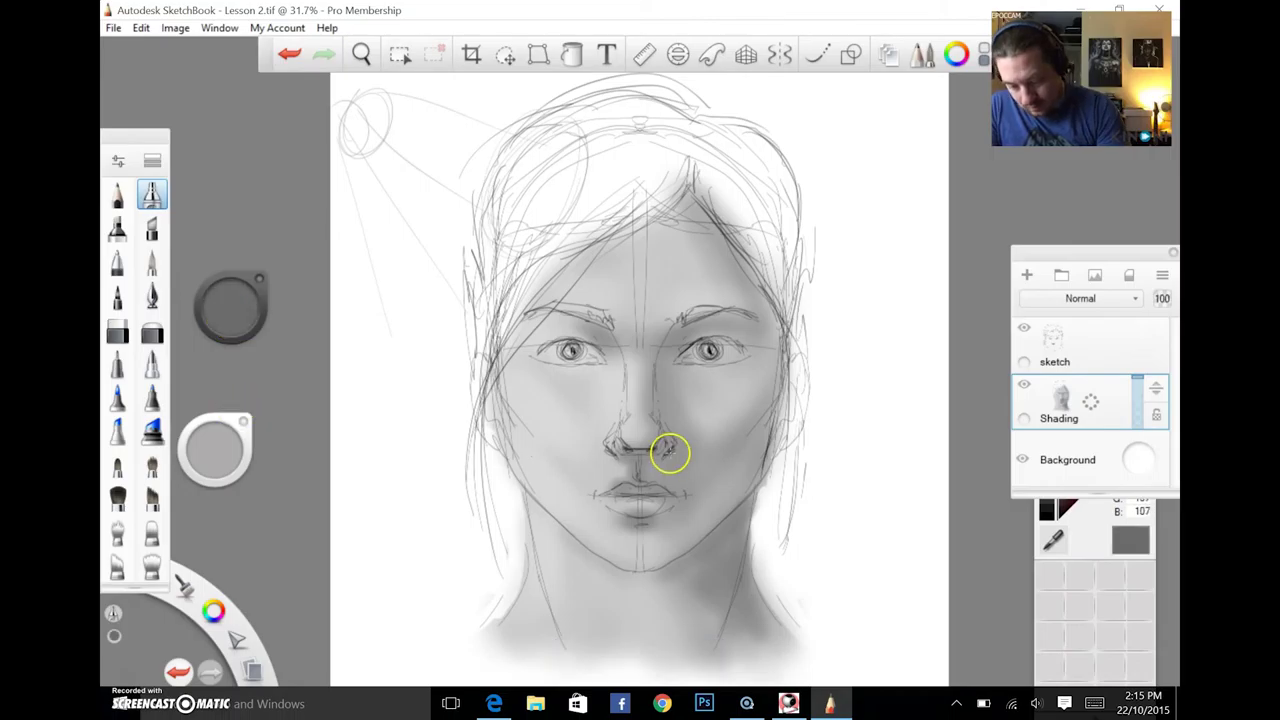
pyautogui.moveTo(667, 449); pyautogui.dragTo(670, 406)
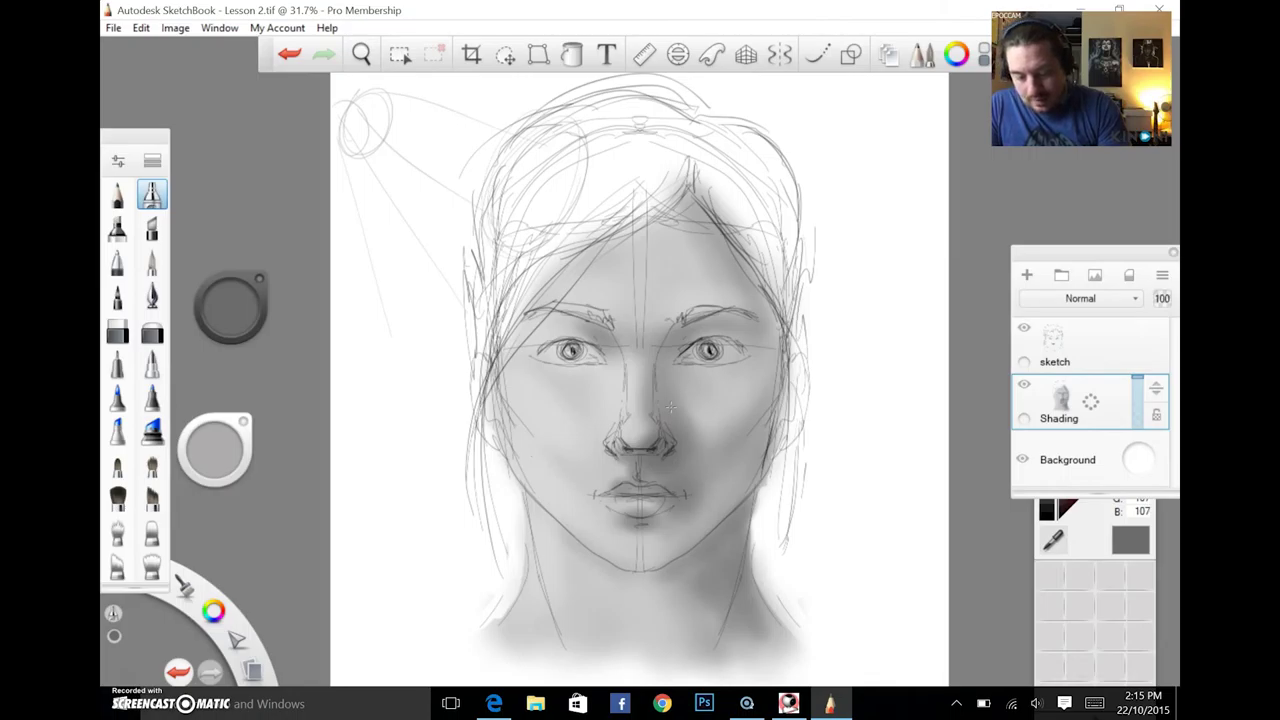
pyautogui.moveTo(626, 496)
pyautogui.mouseDown()
pyautogui.moveTo(682, 503)
pyautogui.moveTo(629, 490)
pyautogui.moveTo(657, 512)
pyautogui.moveTo(721, 508)
pyautogui.moveTo(694, 497)
pyautogui.moveTo(684, 512)
pyautogui.moveTo(721, 533)
pyautogui.moveTo(750, 469)
pyautogui.moveTo(718, 425)
pyautogui.moveTo(672, 438)
pyautogui.moveTo(777, 497)
pyautogui.mouseUp()
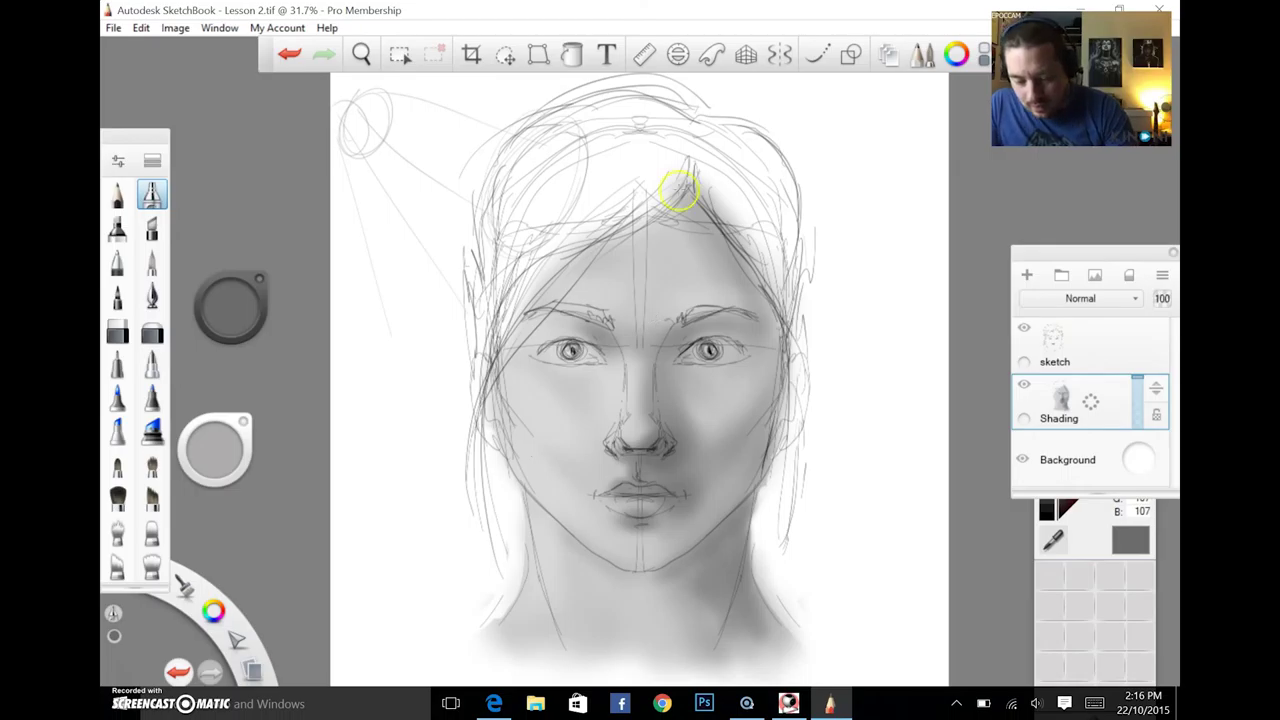
# Step: Set the brush luminance to 28% and airbrush dark grey over the upper-right hair
pyautogui.moveTo(231, 310); pyautogui.dragTo(229, 280)
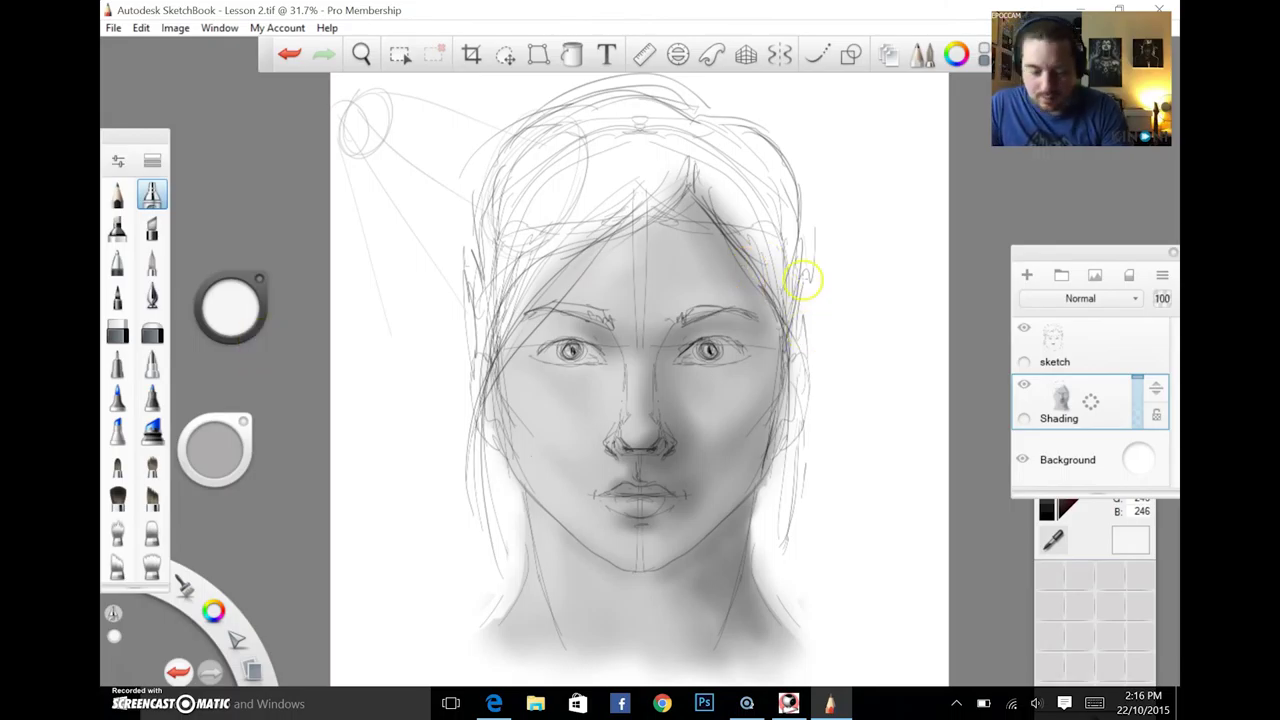
pyautogui.moveTo(231, 290); pyautogui.dragTo(229, 308)
pyautogui.moveTo(686, 162)
pyautogui.mouseDown()
pyautogui.moveTo(709, 194)
pyautogui.moveTo(714, 171)
pyautogui.moveTo(770, 255)
pyautogui.mouseUp()
# Step: At 1.00 opacity, darken the upper-right hair, hairline band and crown, then drop luminance to 18%
pyautogui.moveTo(220, 456); pyautogui.dragTo(220, 448)
pyautogui.moveTo(716, 157)
pyautogui.mouseDown()
pyautogui.moveTo(750, 220)
pyautogui.moveTo(785, 170)
pyautogui.moveTo(707, 152)
pyautogui.mouseUp()
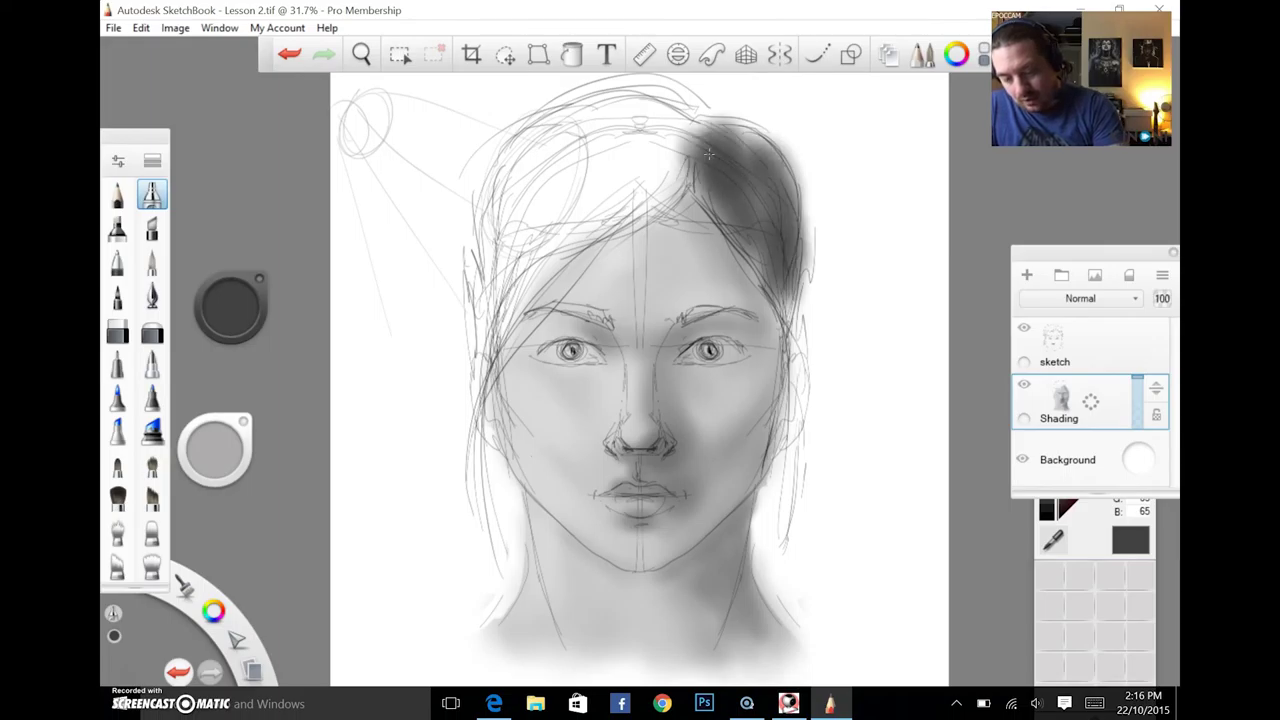
pyautogui.moveTo(708, 153)
pyautogui.mouseDown()
pyautogui.moveTo(671, 163)
pyautogui.moveTo(529, 272)
pyautogui.mouseUp()
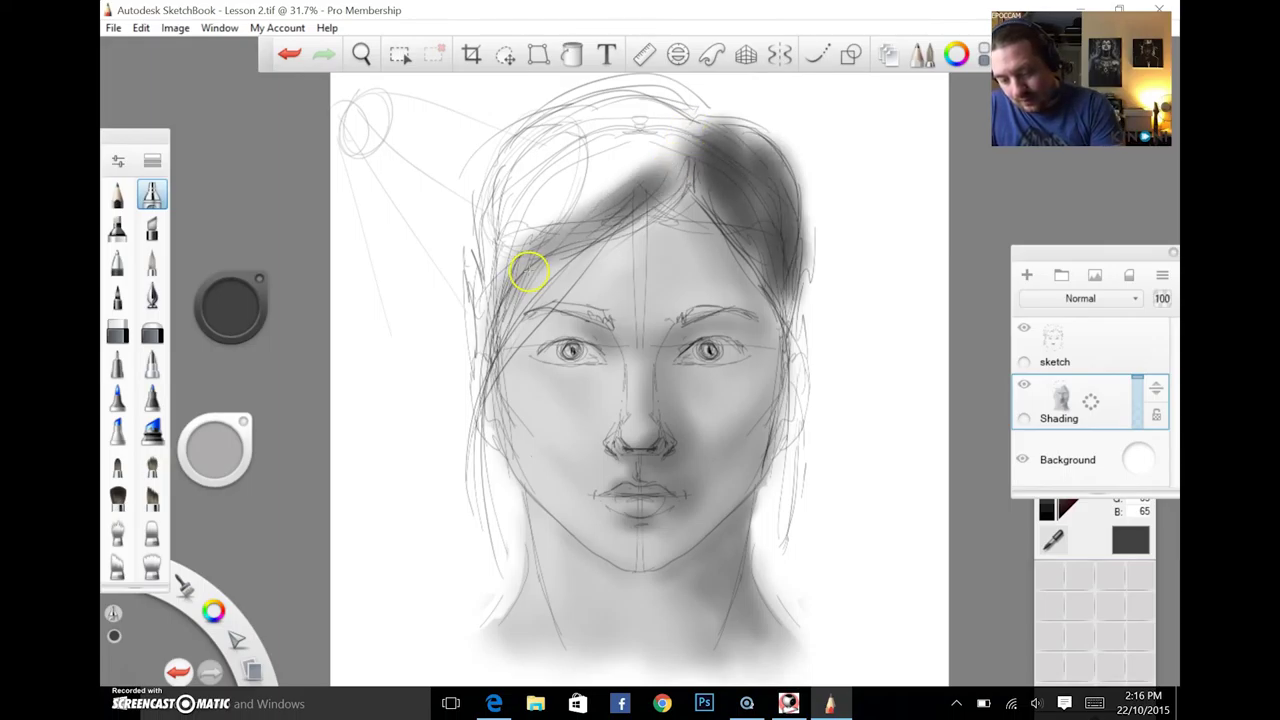
pyautogui.moveTo(694, 143)
pyautogui.mouseDown()
pyautogui.moveTo(523, 243)
pyautogui.moveTo(720, 146)
pyautogui.moveTo(491, 260)
pyautogui.mouseUp()
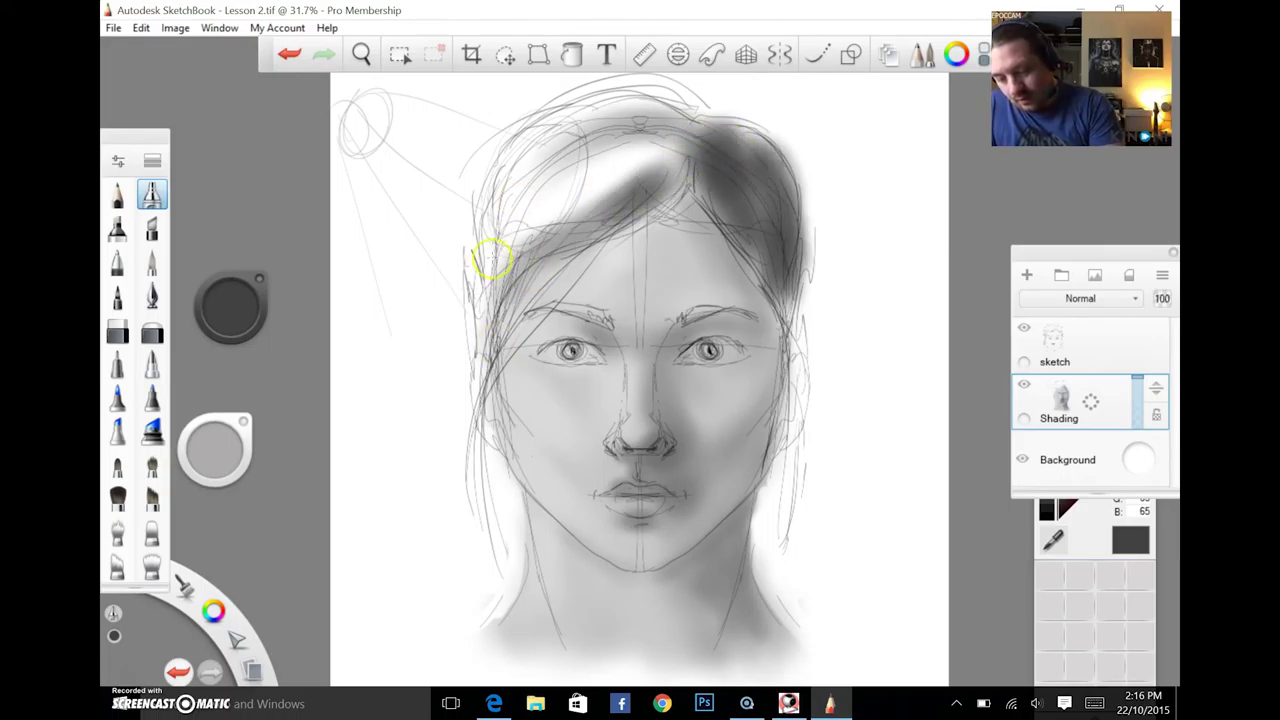
pyautogui.moveTo(729, 134)
pyautogui.mouseDown()
pyautogui.moveTo(714, 123)
pyautogui.moveTo(457, 294)
pyautogui.moveTo(605, 122)
pyautogui.moveTo(471, 337)
pyautogui.moveTo(666, 149)
pyautogui.mouseUp()
pyautogui.moveTo(234, 309); pyautogui.dragTo(240, 286)
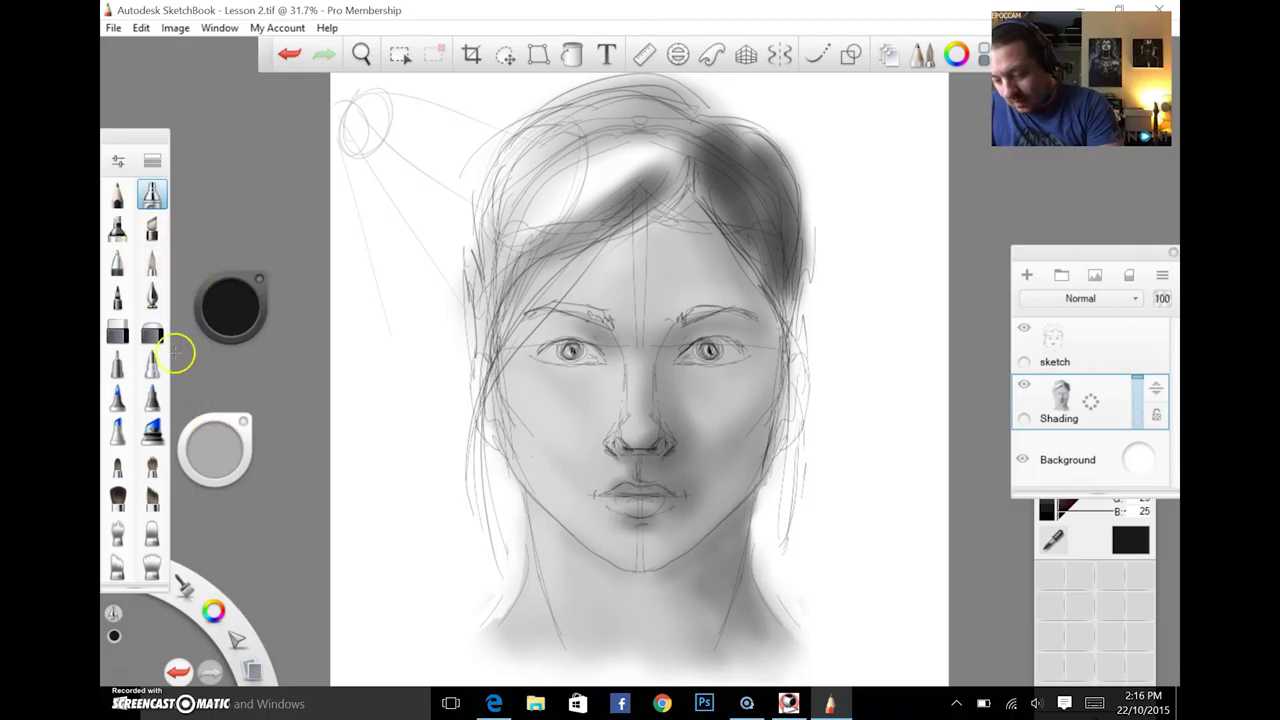
# Step: Draw dark Pencil strands on the right side and past the left temple, then lighten colour to mid grey (111)
pyautogui.click(117, 193)
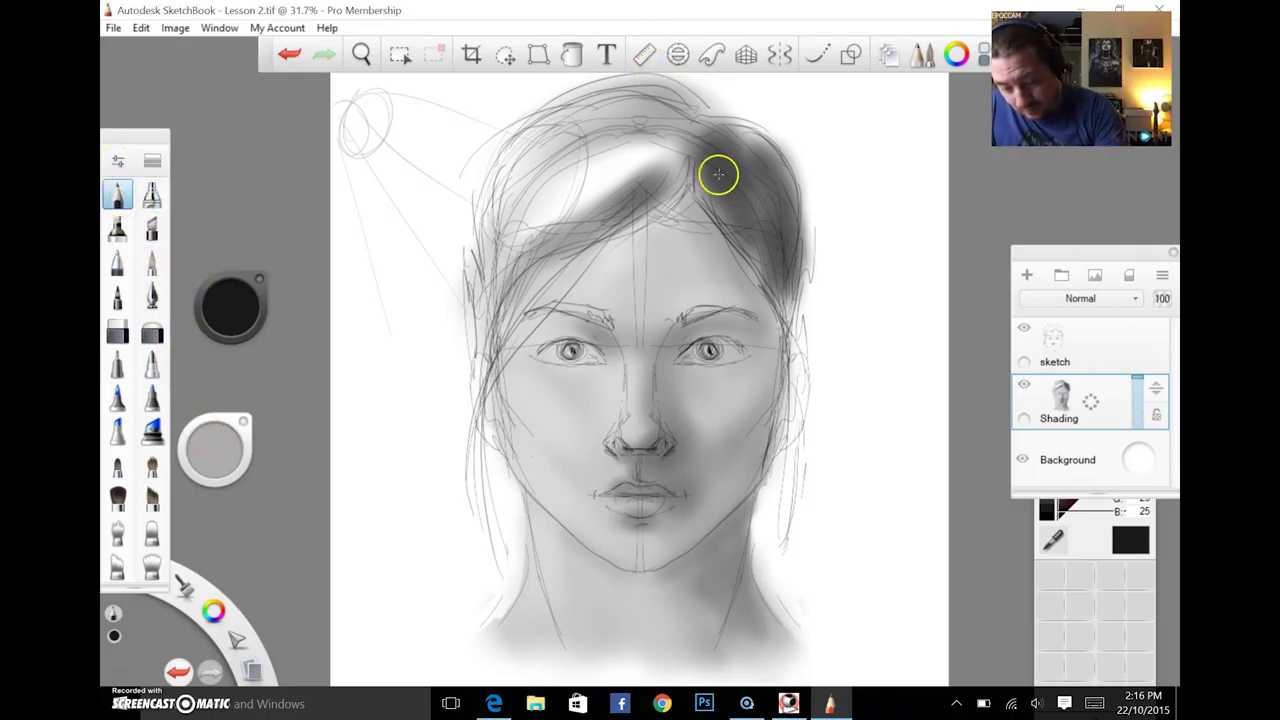
pyautogui.moveTo(718, 175); pyautogui.dragTo(768, 242)
pyautogui.moveTo(720, 166)
pyautogui.mouseDown()
pyautogui.moveTo(768, 244)
pyautogui.moveTo(709, 181)
pyautogui.moveTo(733, 234)
pyautogui.moveTo(707, 209)
pyautogui.moveTo(732, 238)
pyautogui.mouseUp()
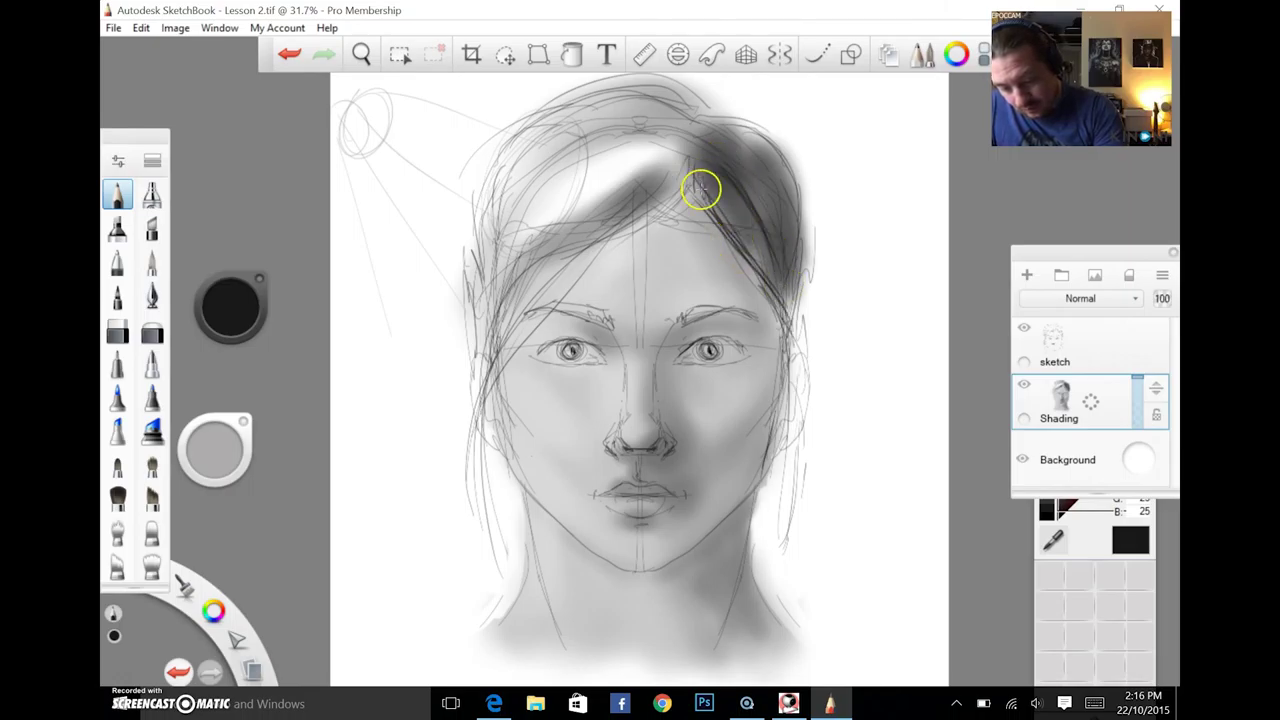
pyautogui.moveTo(694, 163)
pyautogui.mouseDown()
pyautogui.moveTo(557, 266)
pyautogui.moveTo(642, 209)
pyautogui.moveTo(570, 240)
pyautogui.moveTo(503, 315)
pyautogui.mouseUp()
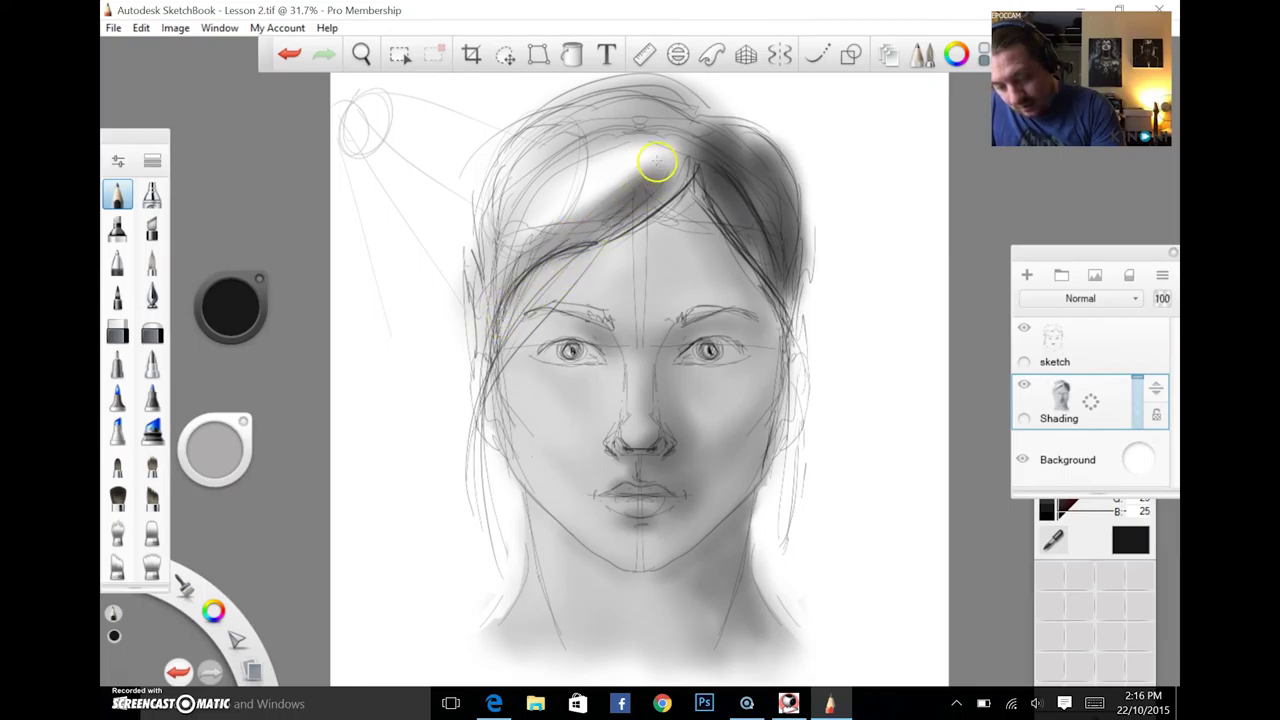
pyautogui.moveTo(690, 150); pyautogui.dragTo(462, 470)
pyautogui.moveTo(640, 168); pyautogui.dragTo(484, 540)
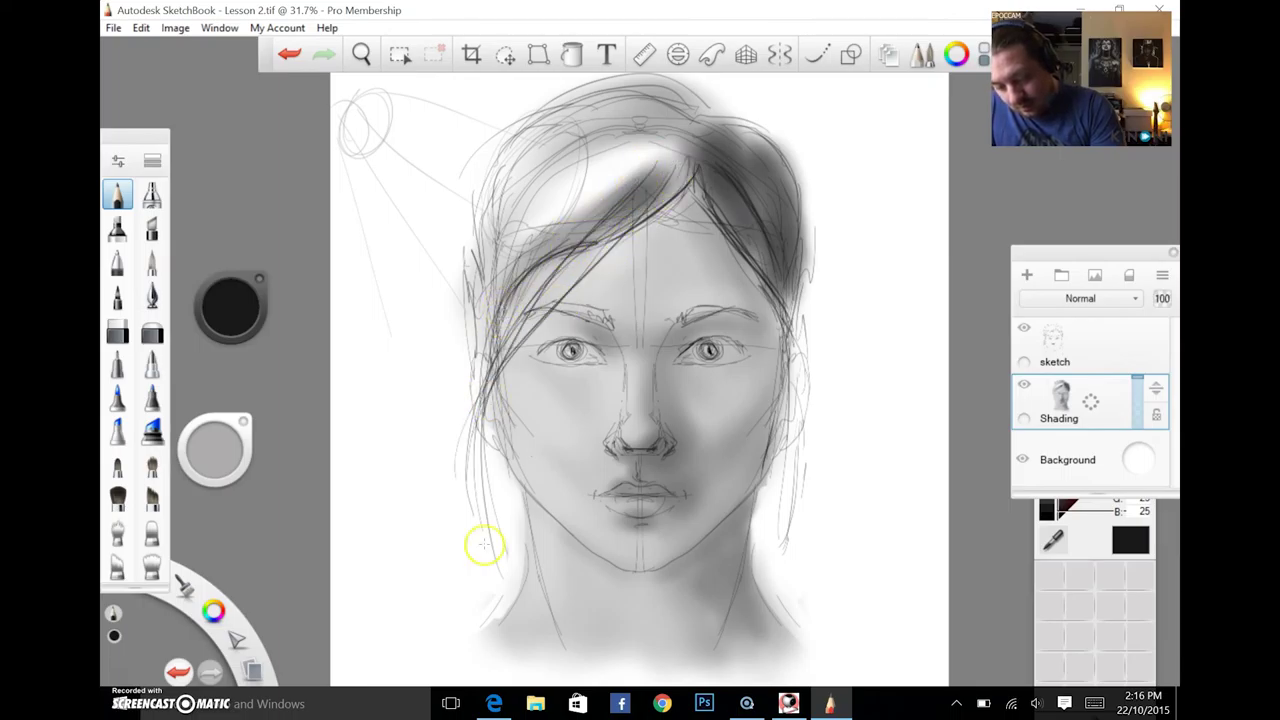
pyautogui.moveTo(478, 462)
pyautogui.mouseDown()
pyautogui.moveTo(651, 165)
pyautogui.moveTo(691, 143)
pyautogui.mouseUp()
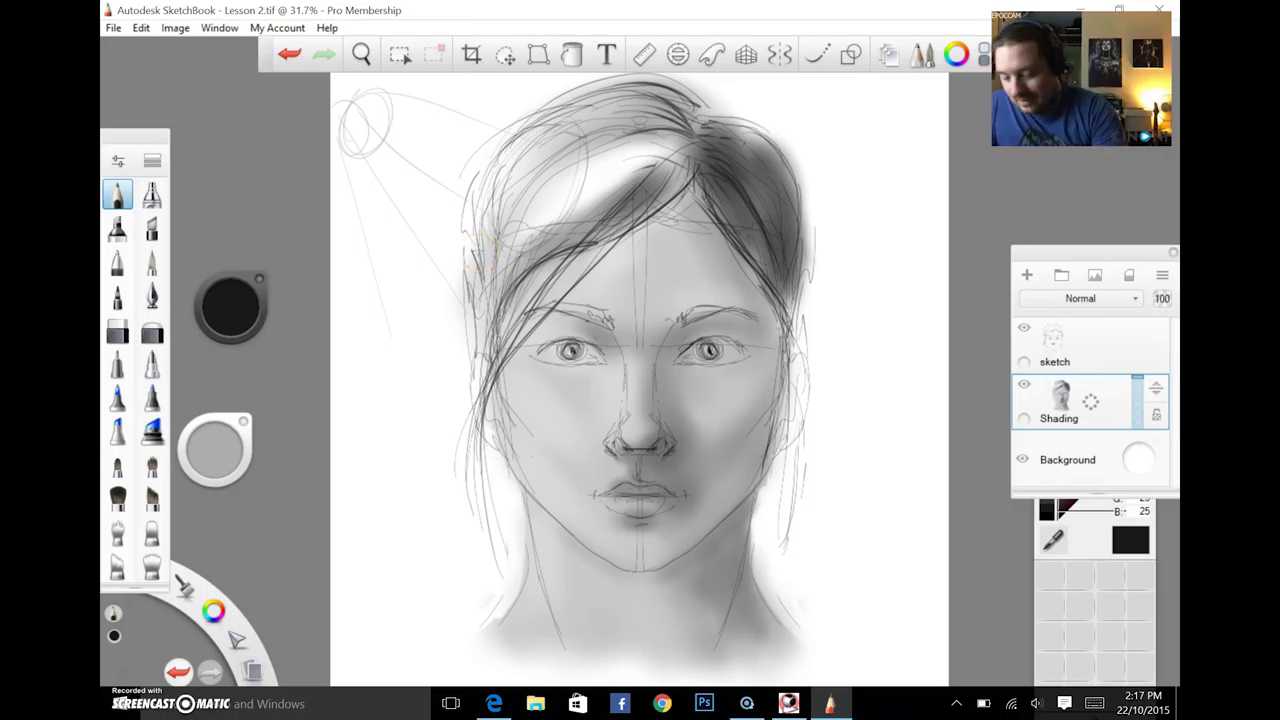
pyautogui.click(237, 310)
pyautogui.moveTo(237, 310)
pyautogui.mouseDown()
pyautogui.moveTo(237, 283)
pyautogui.moveTo(236, 298)
pyautogui.mouseUp()
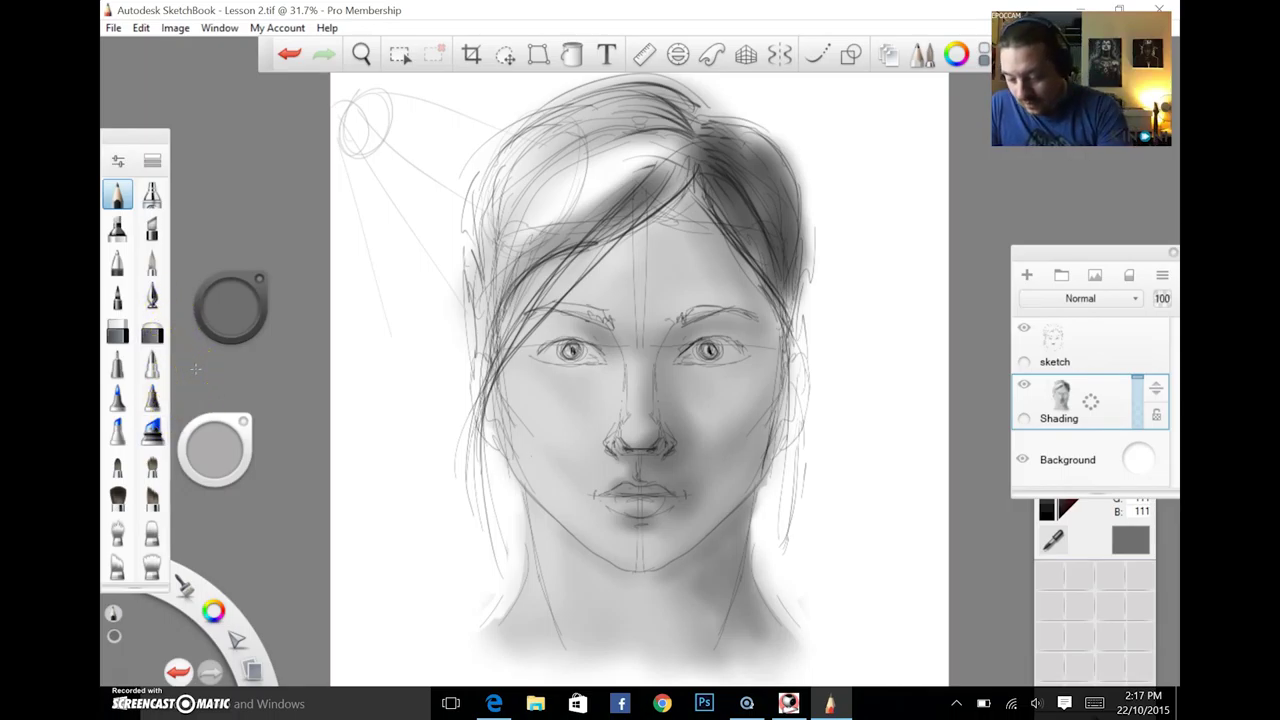
# Step: Airbrush mid grey over the top of the hair, beside the right ear, and along the left hair edge
pyautogui.click(151, 195)
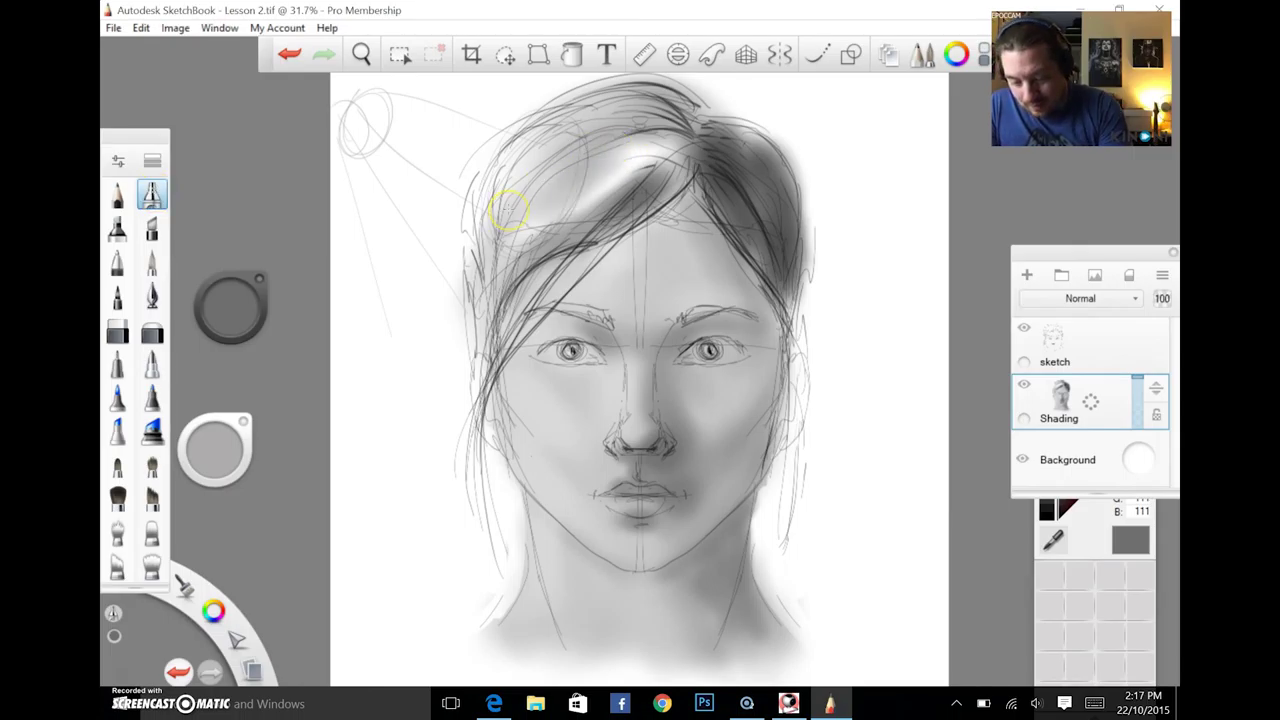
pyautogui.moveTo(509, 210)
pyautogui.mouseDown()
pyautogui.moveTo(640, 160)
pyautogui.moveTo(490, 230)
pyautogui.moveTo(509, 210)
pyautogui.moveTo(590, 205)
pyautogui.moveTo(640, 95)
pyautogui.moveTo(476, 228)
pyautogui.mouseUp()
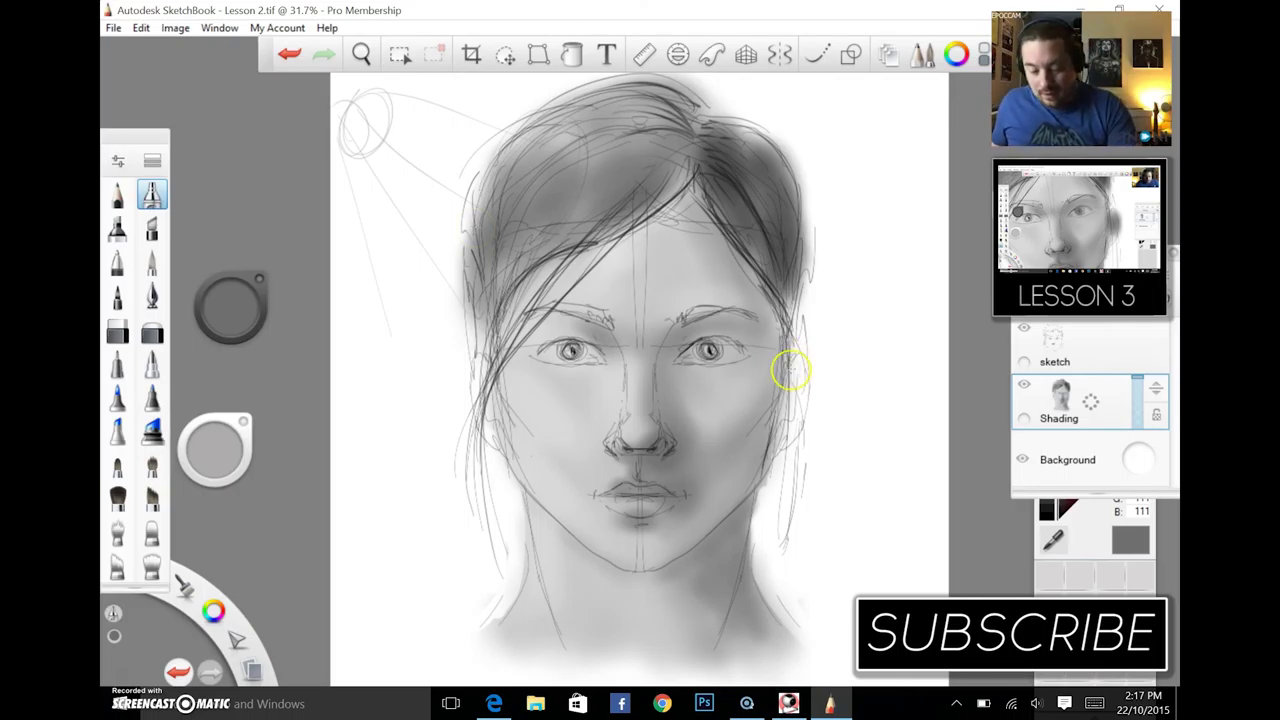
pyautogui.moveTo(790, 372); pyautogui.dragTo(795, 428)
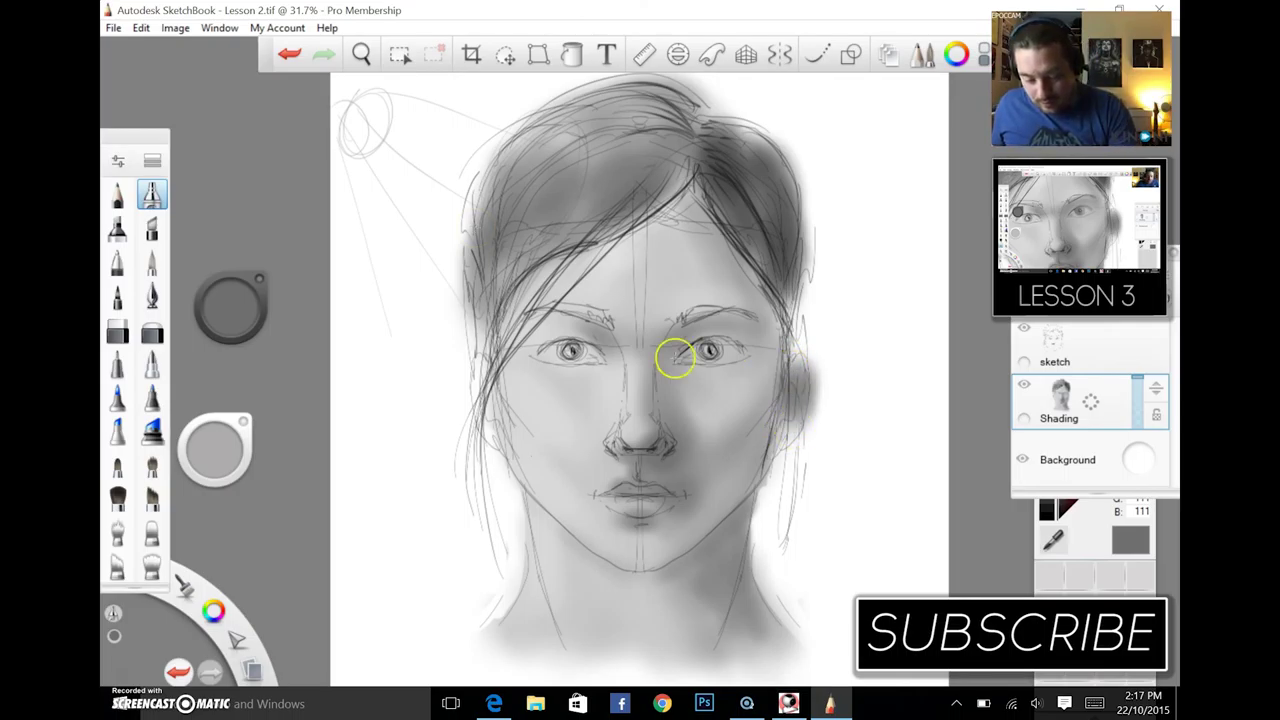
pyautogui.moveTo(497, 445); pyautogui.dragTo(474, 351)
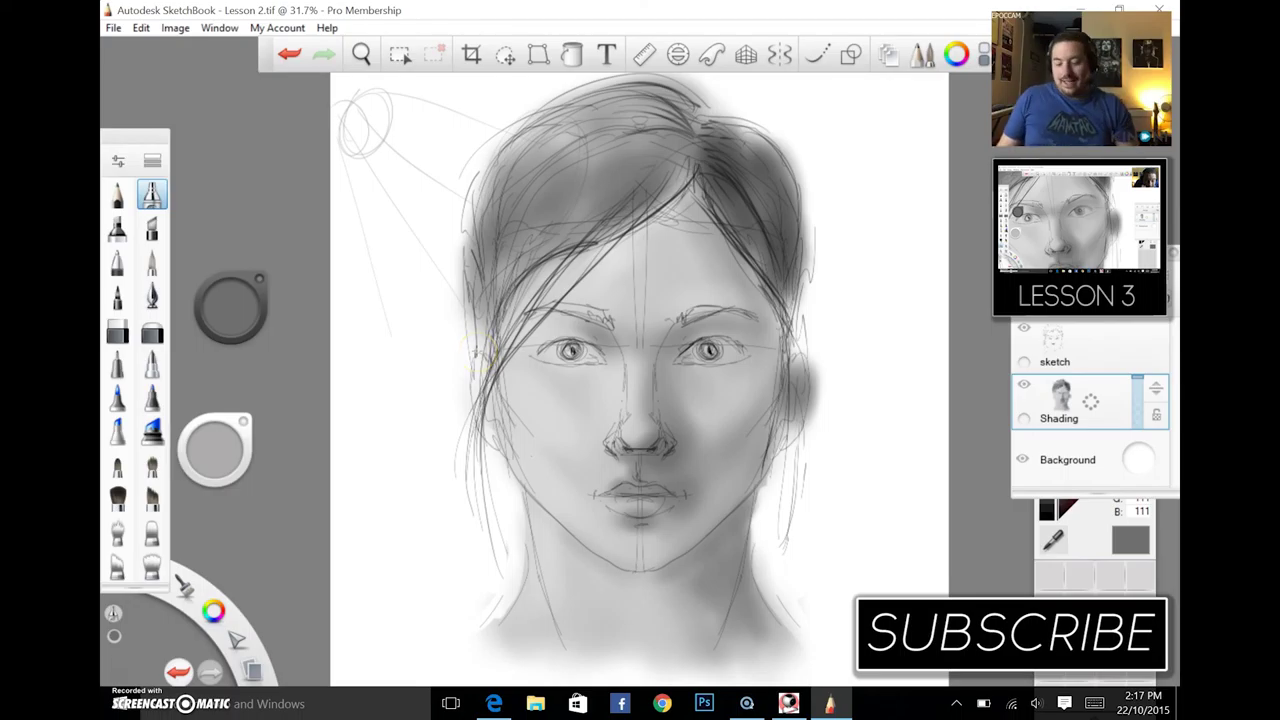